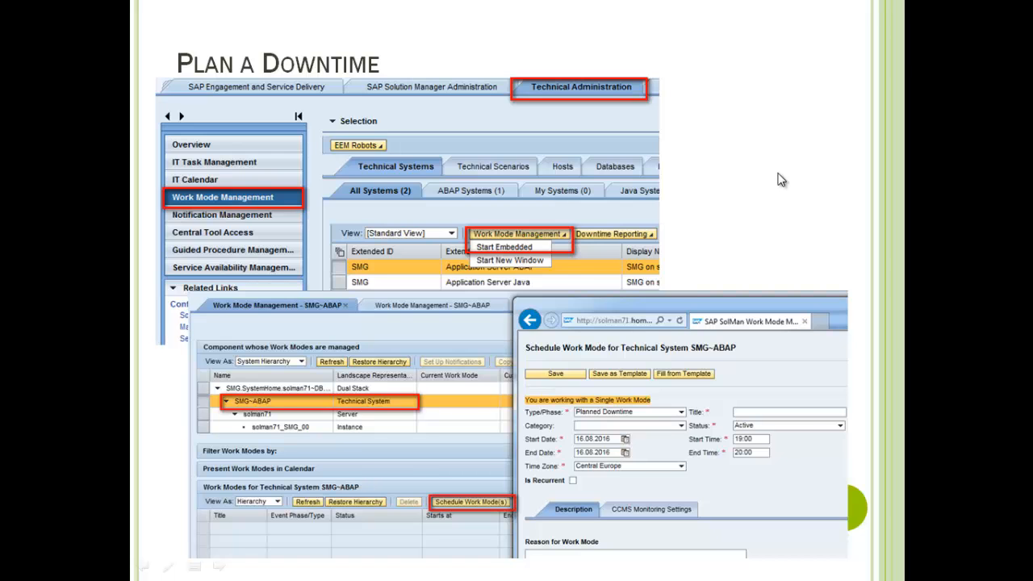
End the slide show and return to slide 3, 'Plan a Downtime', in Normal view.
key("Escape")
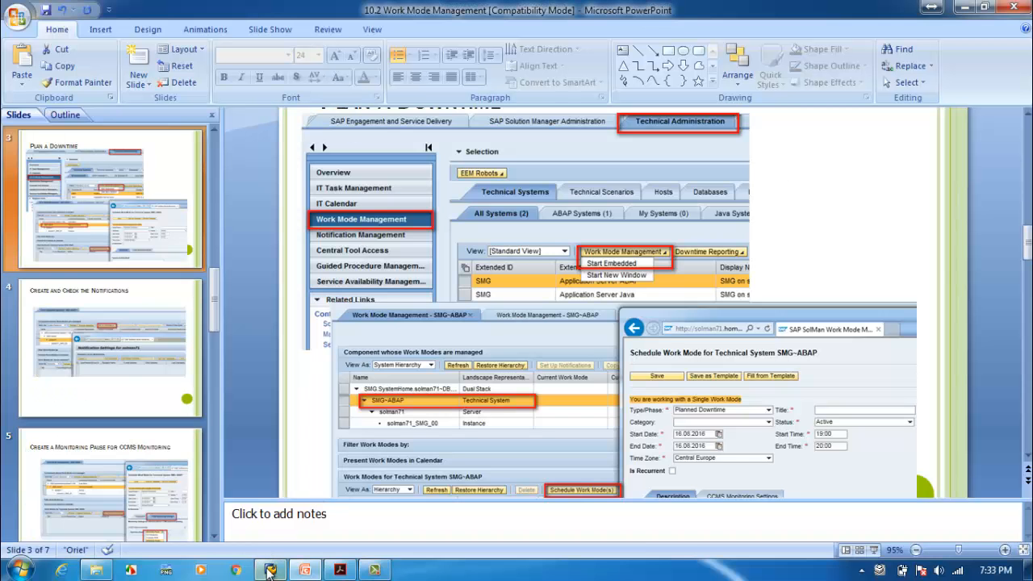
Log on to 04 SMG SolMan 7.1 from SAP Logon with the admin user and password.
left_click(269, 571)
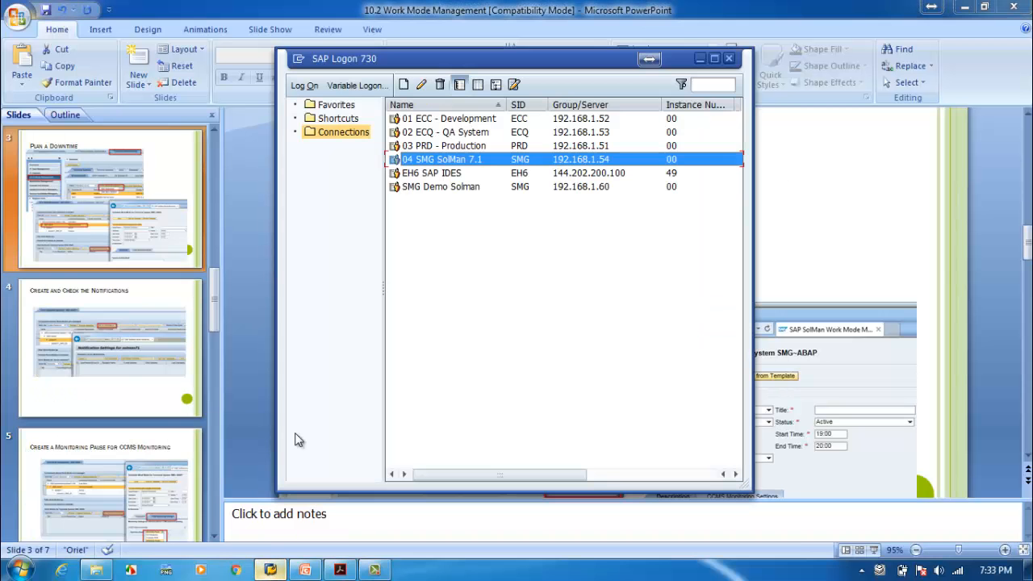
double_click(464, 162)
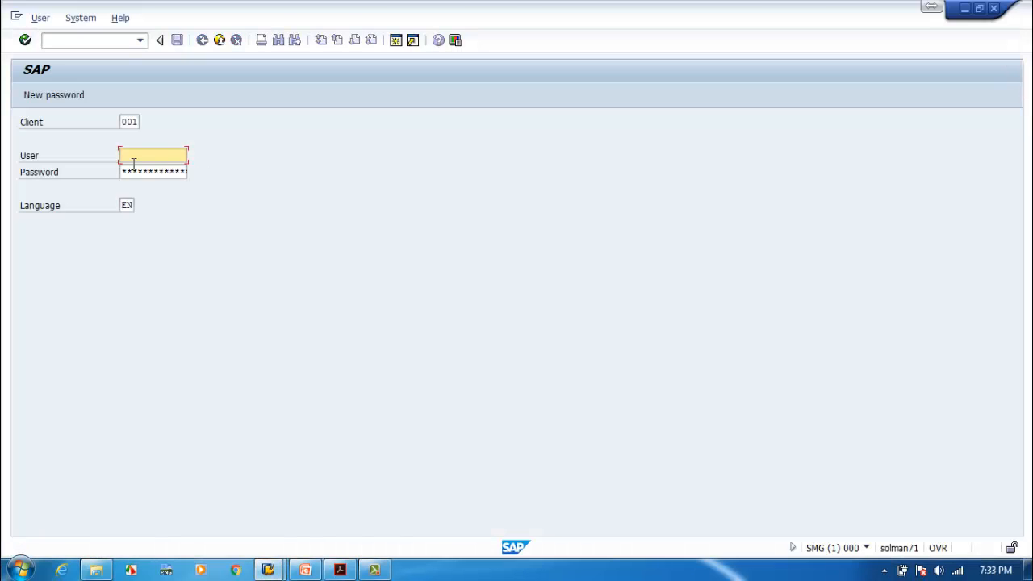
type("smgadmi")
key("Tab")
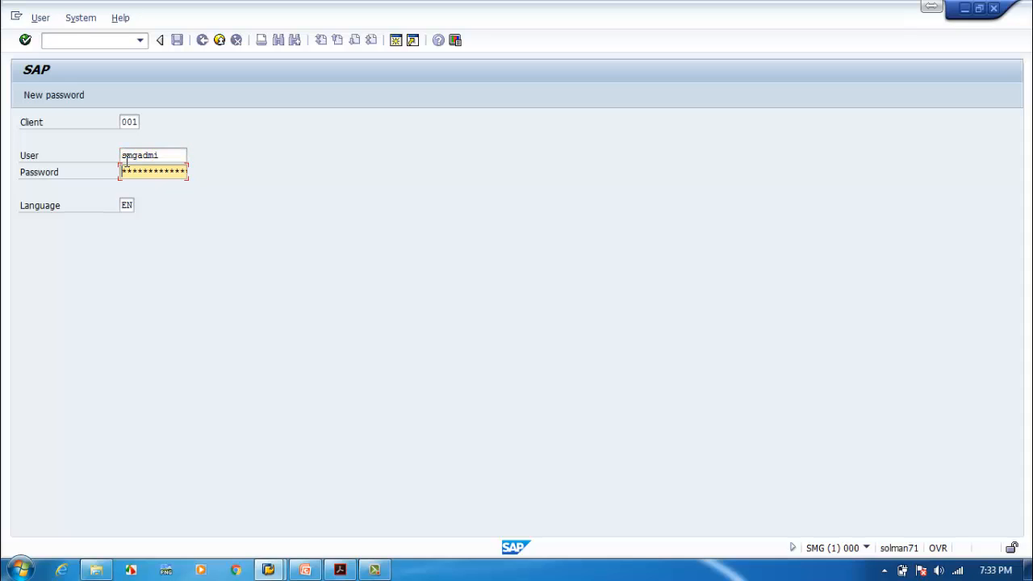
type("n")
key("Tab")
key("Return")
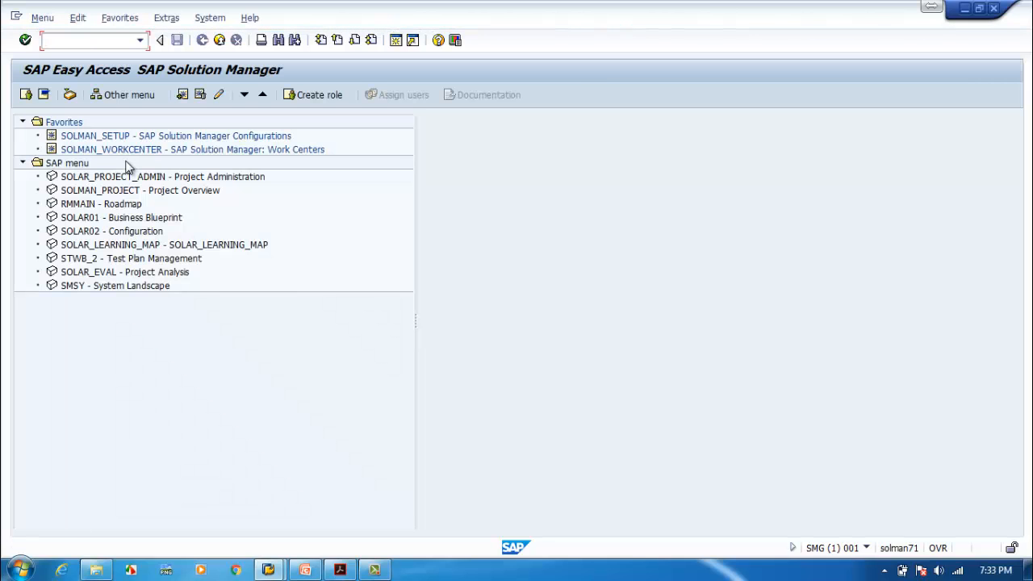
Launch SOLMAN_WORKCENTER from Favorites and switch to the Technical Administration work center.
double_click(129, 148)
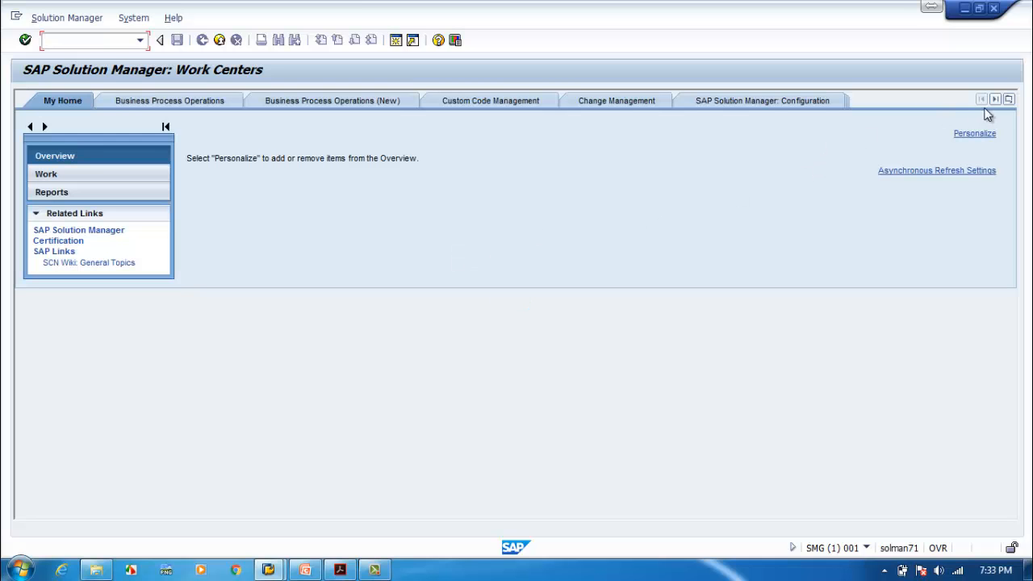
left_click(1010, 104)
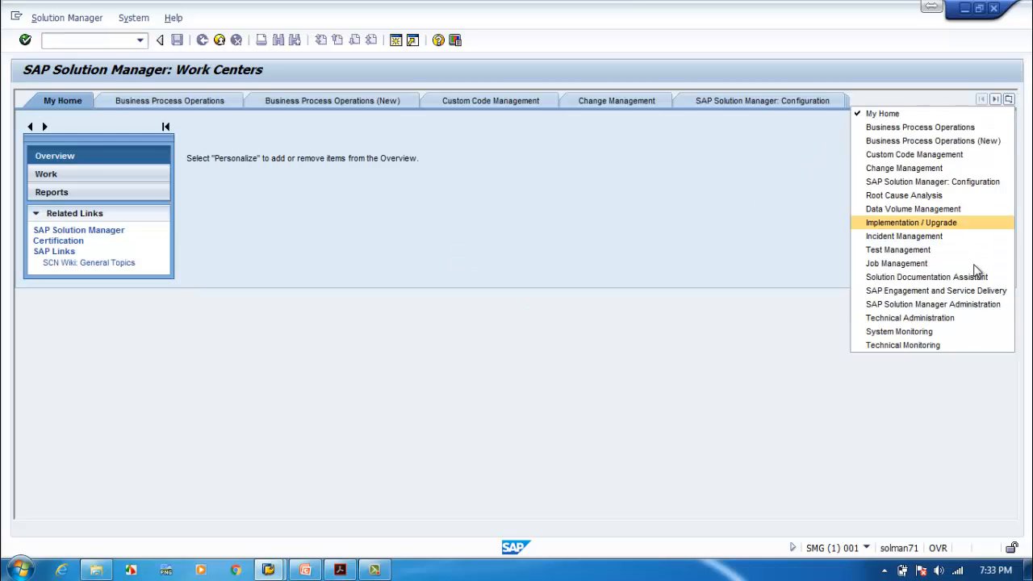
left_click(937, 317)
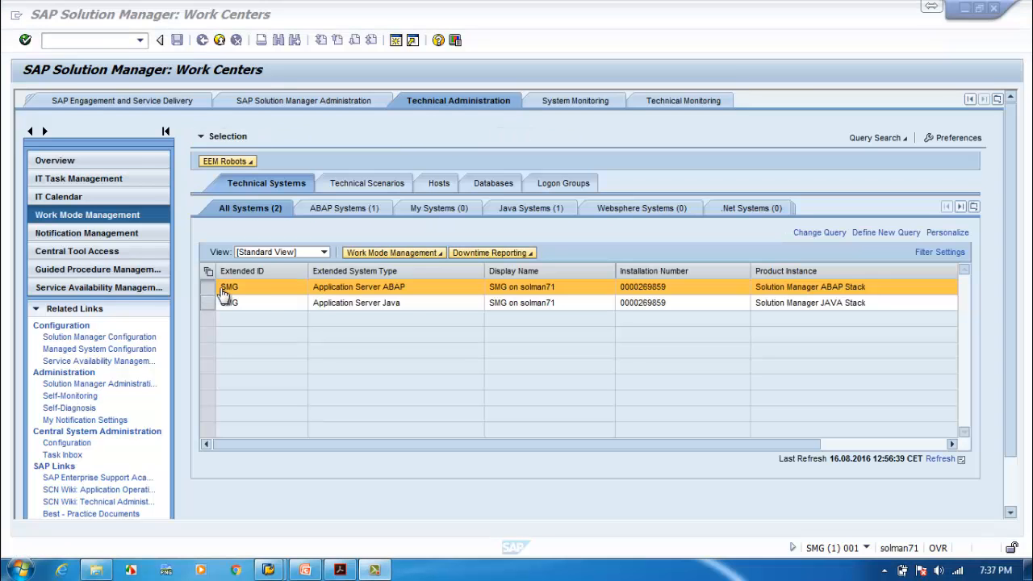
Start Work Mode Management embedded for SMG~ABAP, expand its hierarchy and select server solman71.
left_click(441, 255)
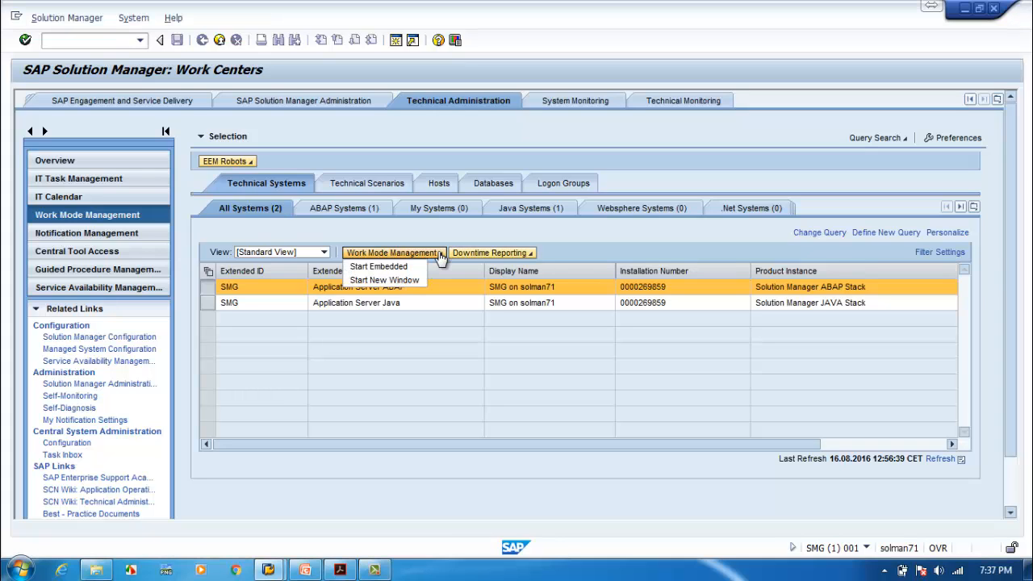
left_click(382, 272)
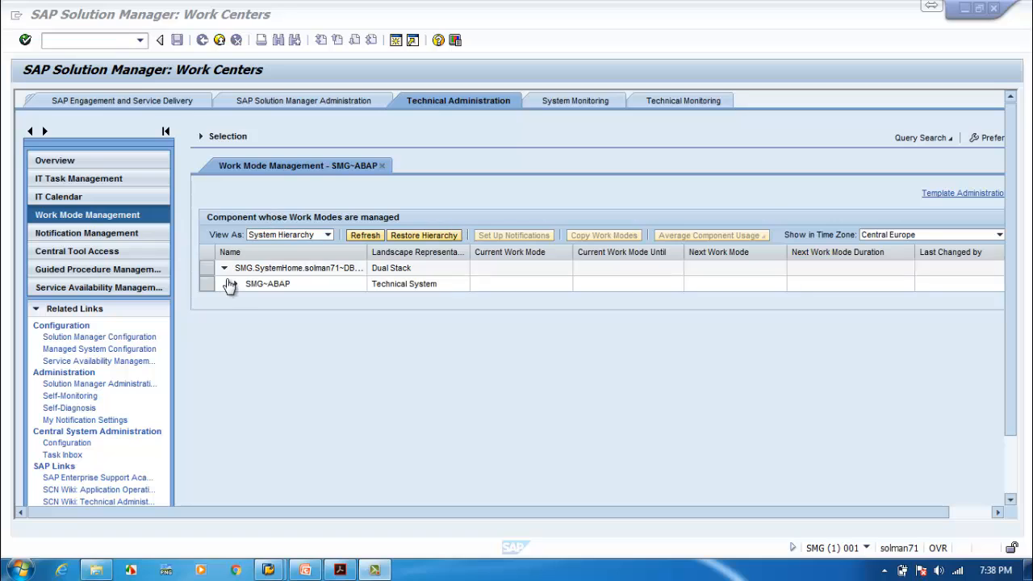
left_click(234, 286)
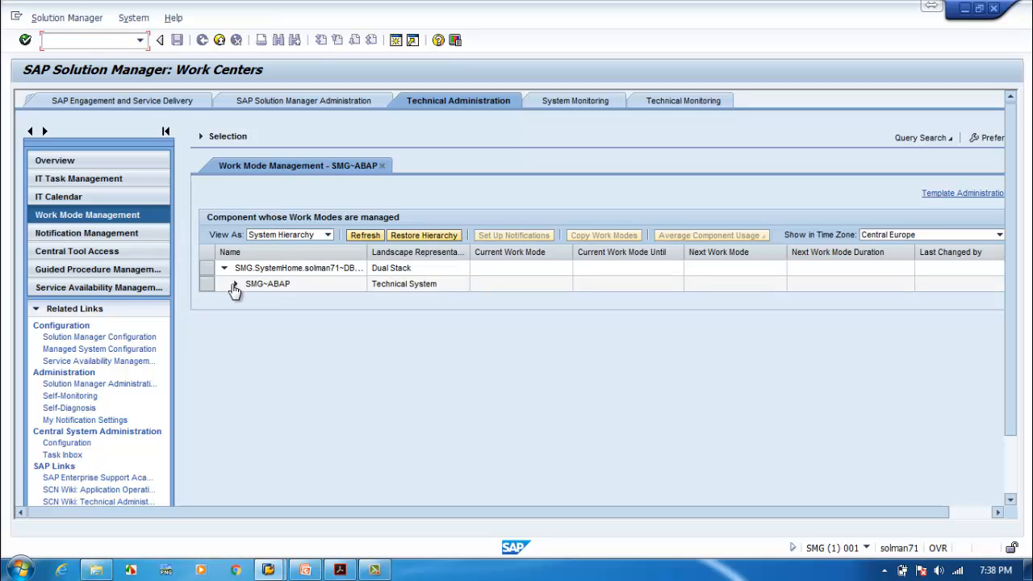
left_click(235, 287)
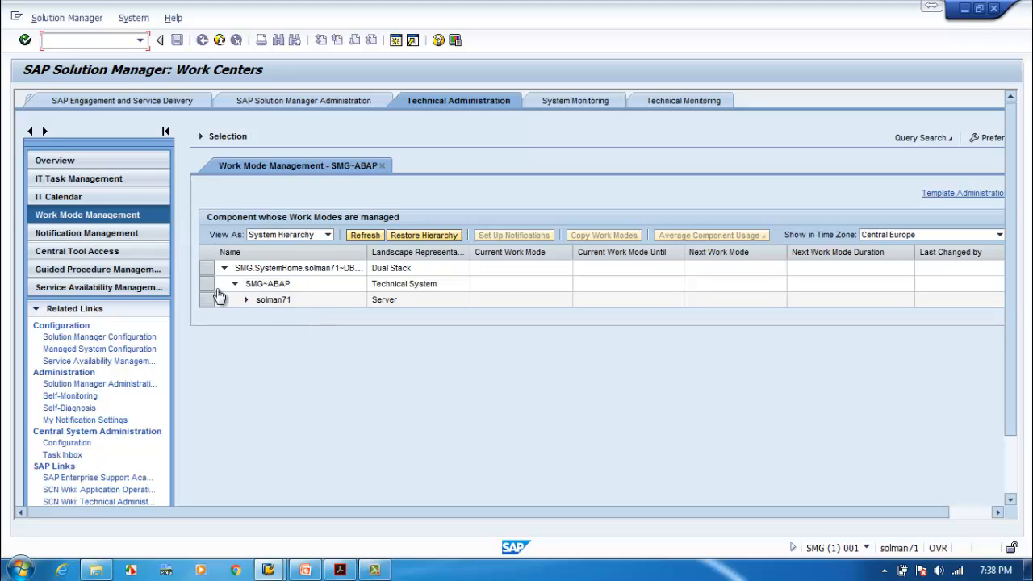
left_click(247, 300)
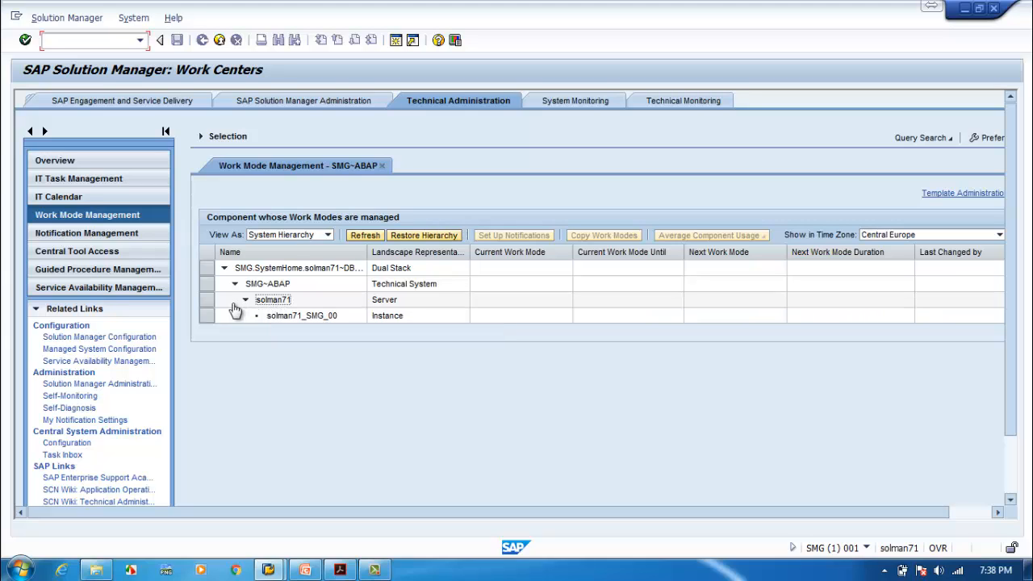
left_click(206, 304)
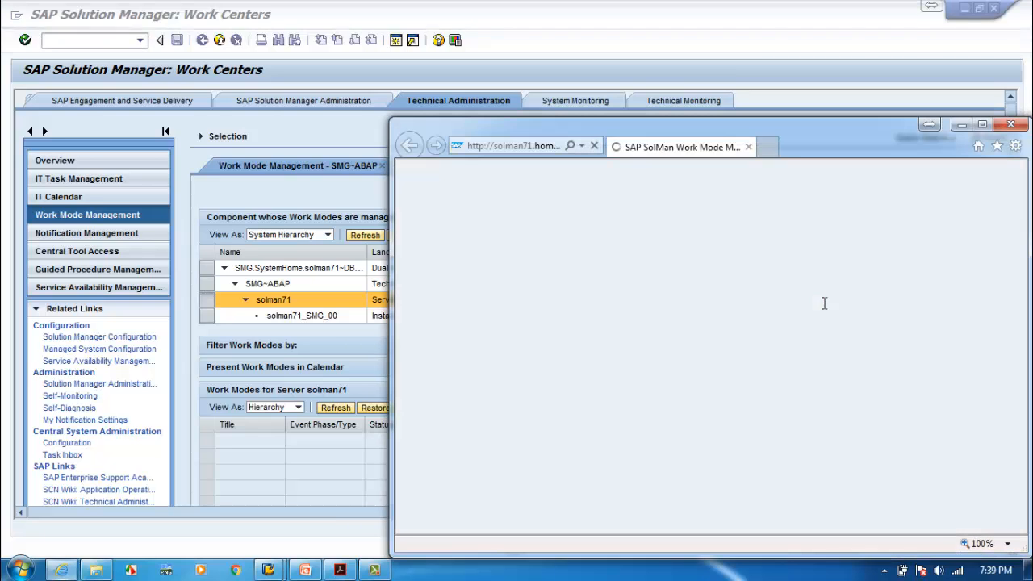
Define a Planned Downtime work mode titled 'SolMan_Up' with category Software Maintenance - SAP.
left_click_drag(807, 125, 640, 116)
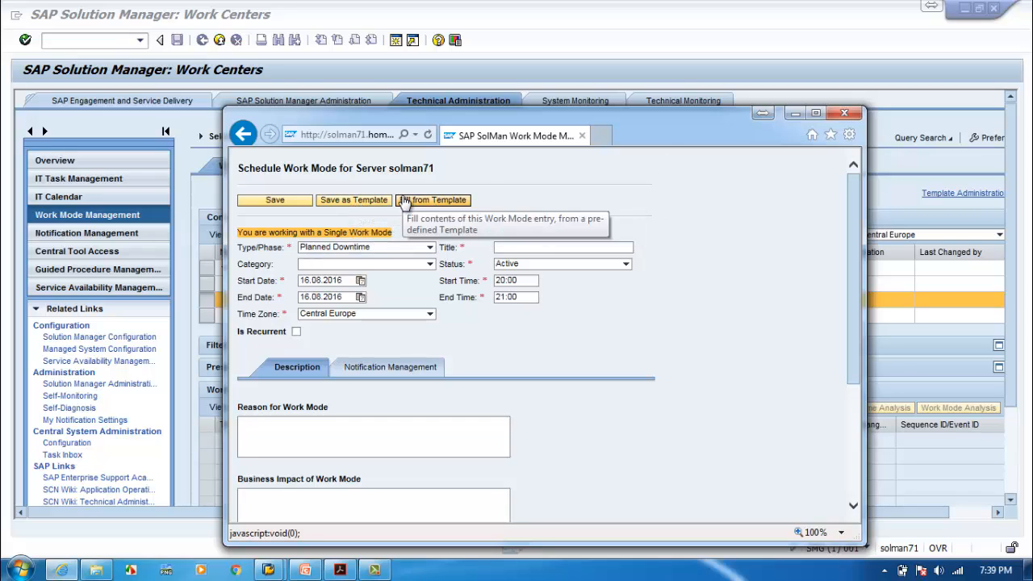
left_click(429, 249)
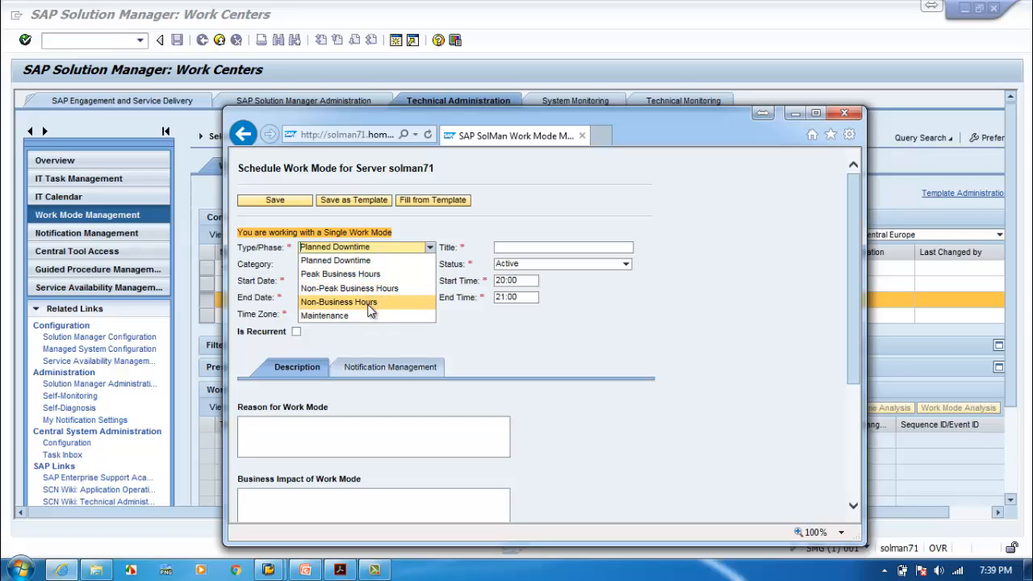
left_click(373, 260)
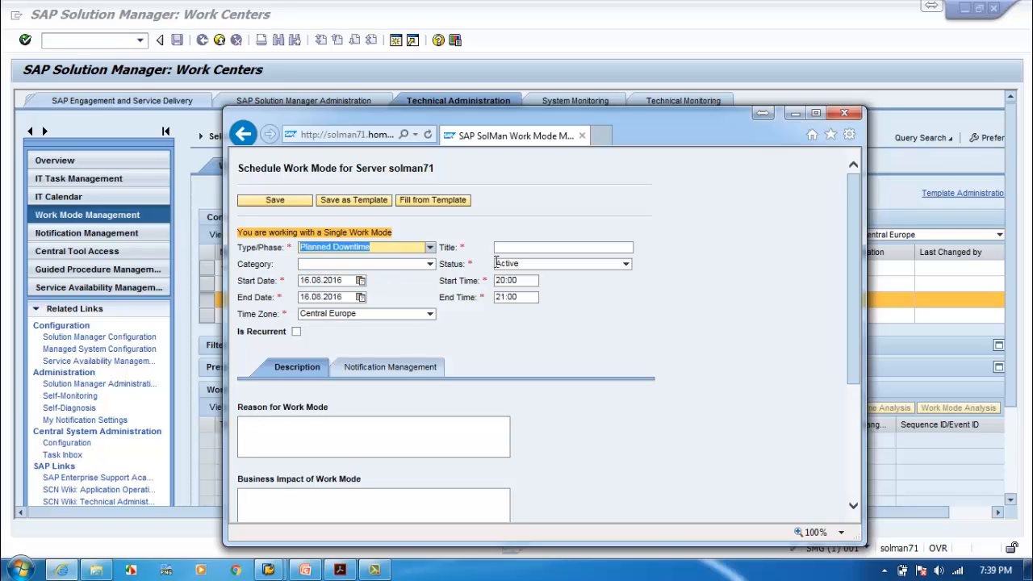
left_click(498, 247)
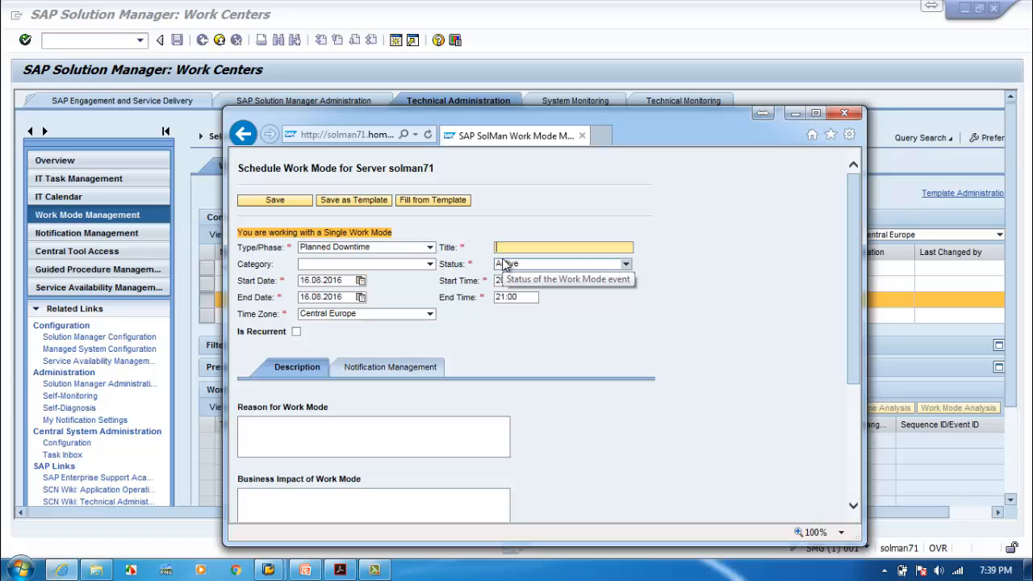
type("Sol")
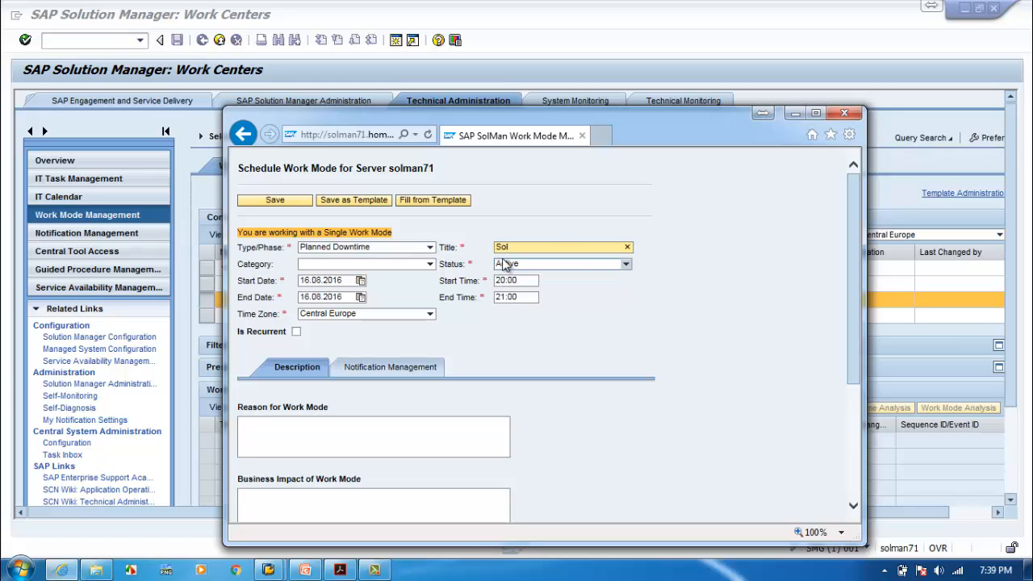
type("Man_Up")
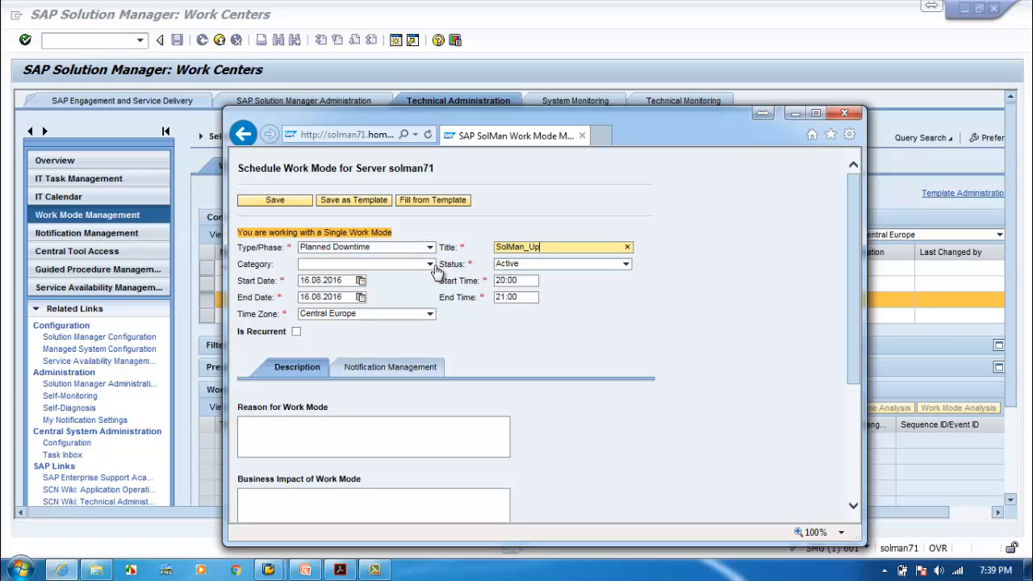
left_click(429, 265)
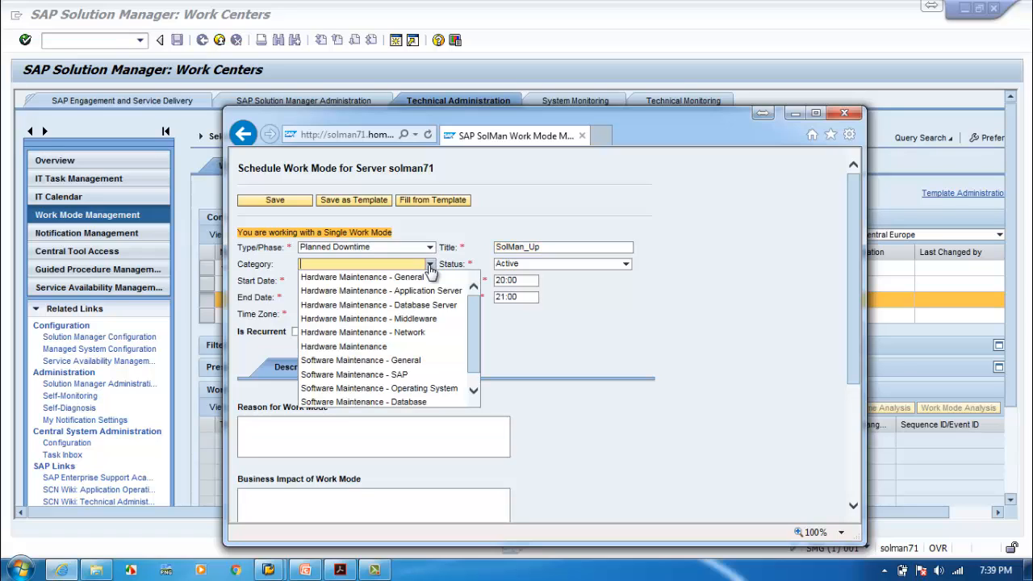
left_click(439, 376)
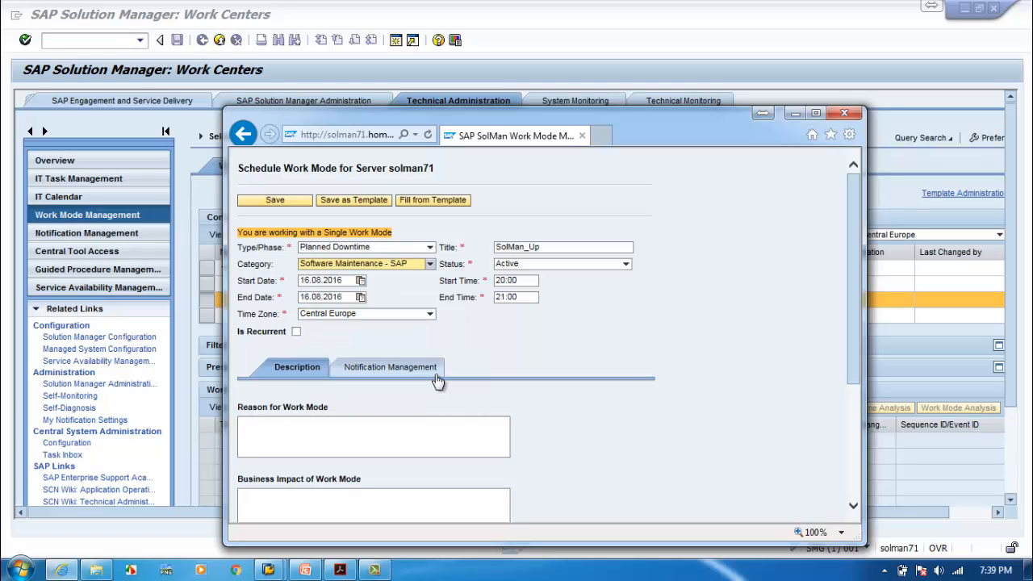
left_click(429, 264)
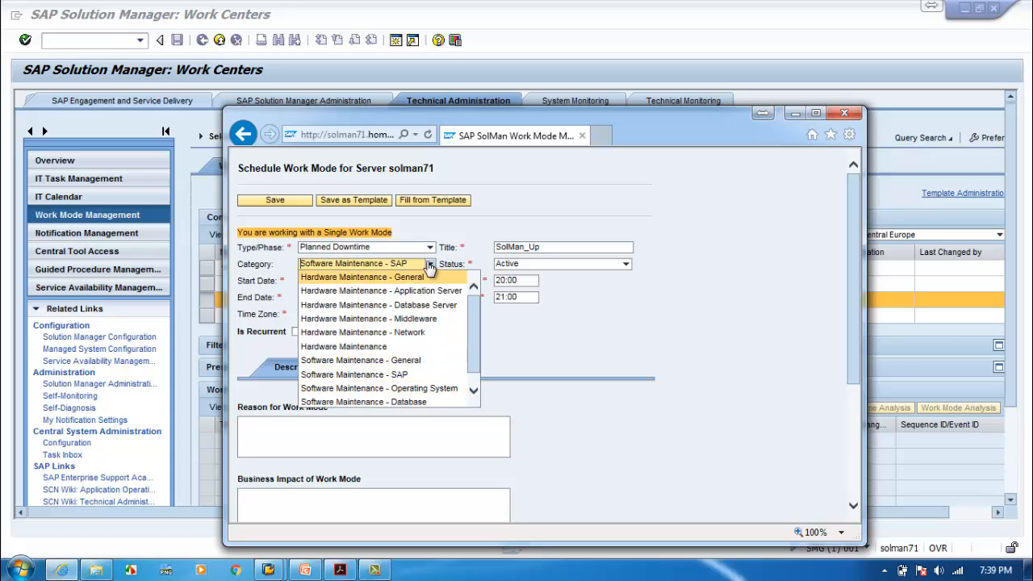
Set the work mode's start date to 20.08.2016 and end date to 21.08.2016.
left_click(736, 319)
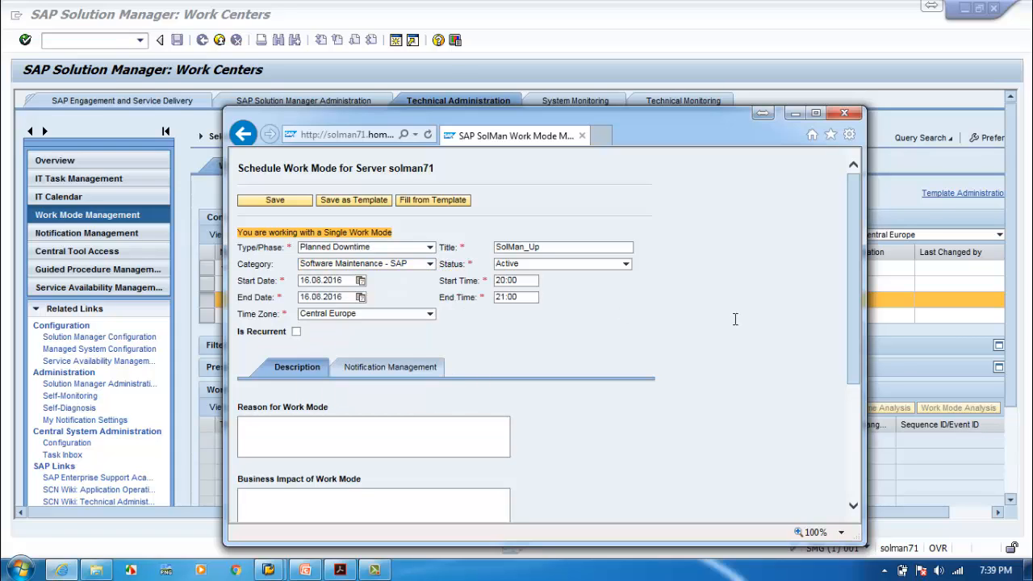
left_click(362, 280)
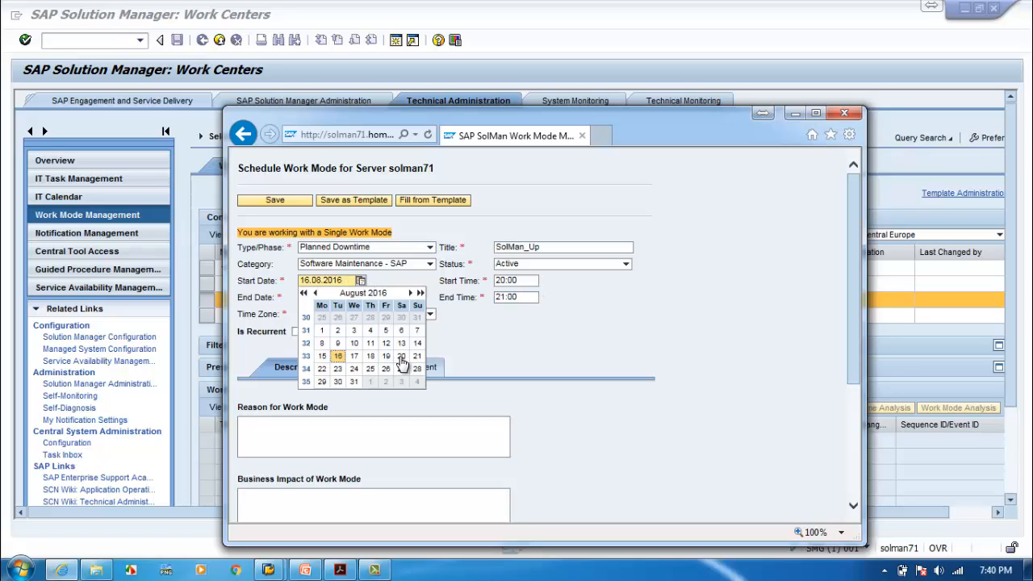
left_click(401, 356)
left_click(361, 297)
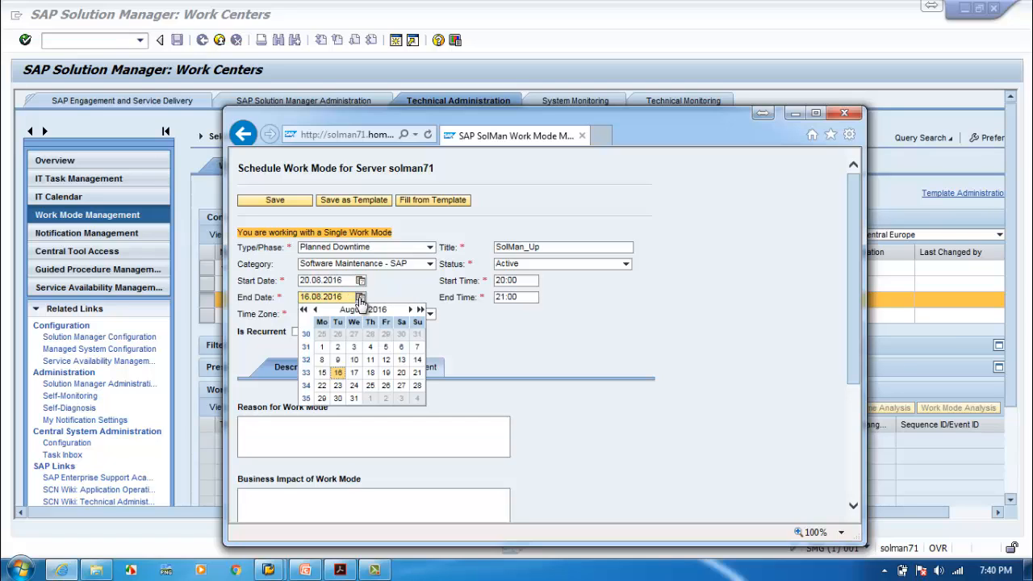
left_click(416, 373)
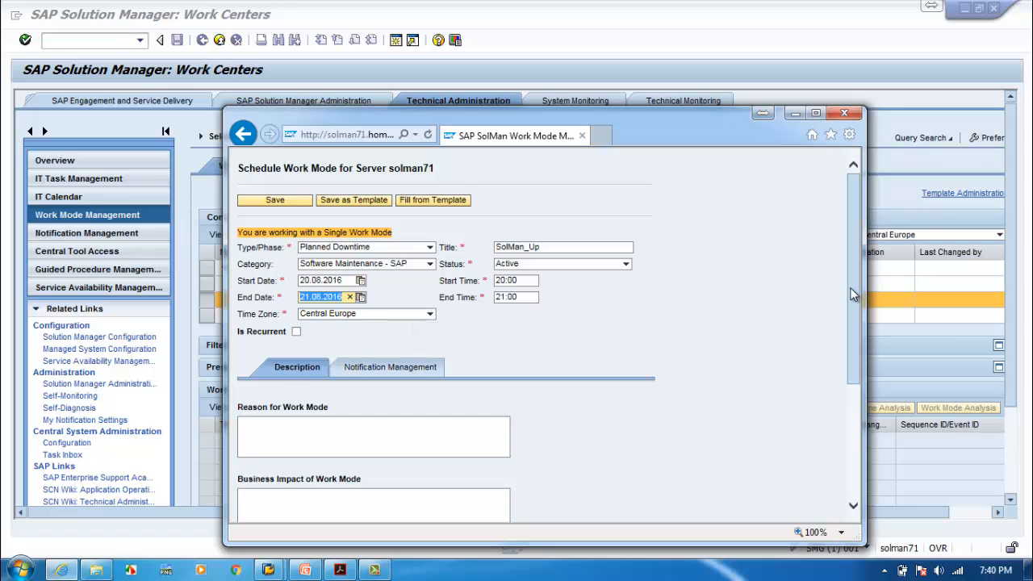
scroll(851, 305, "down", 1)
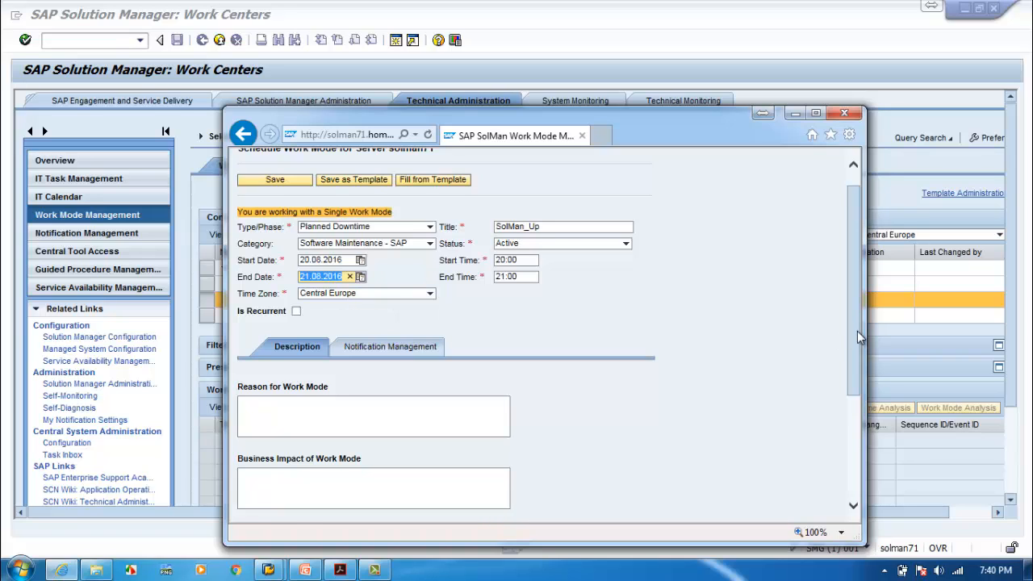
scroll(858, 337, "down", 1)
left_click(337, 370)
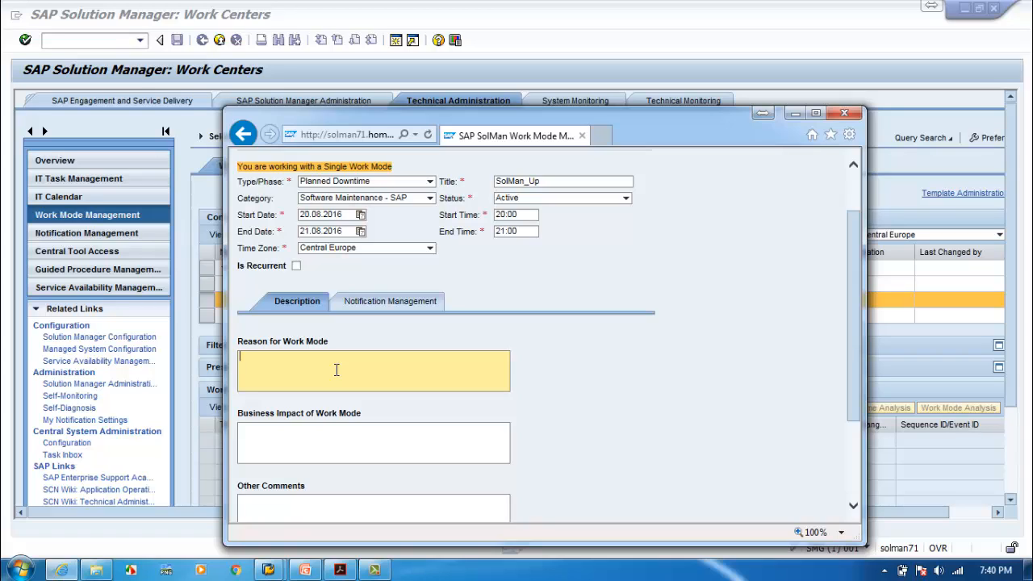
Fill in the Description tab: reason 'SP Upgrade', business impact 'No impact'.
type("SP Upgrade")
left_click(322, 440)
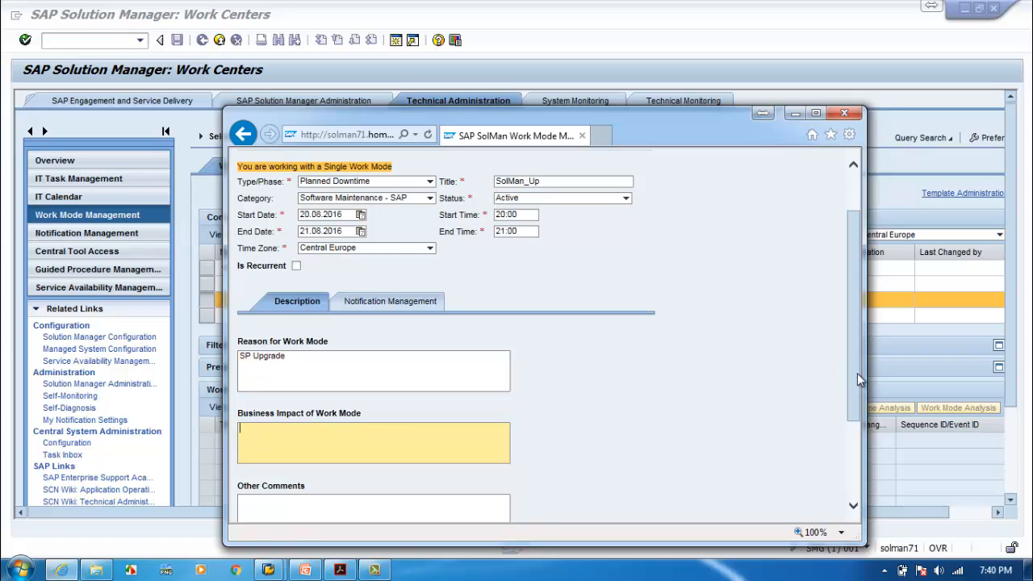
left_click_drag(857, 379, 851, 409)
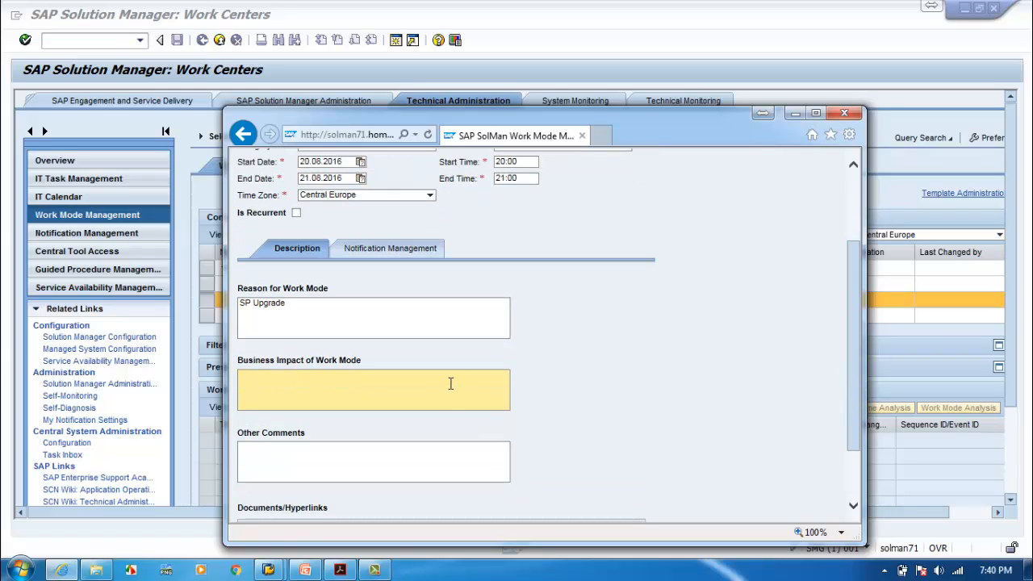
type("No impact")
left_click(381, 465)
left_click_drag(856, 345, 855, 414)
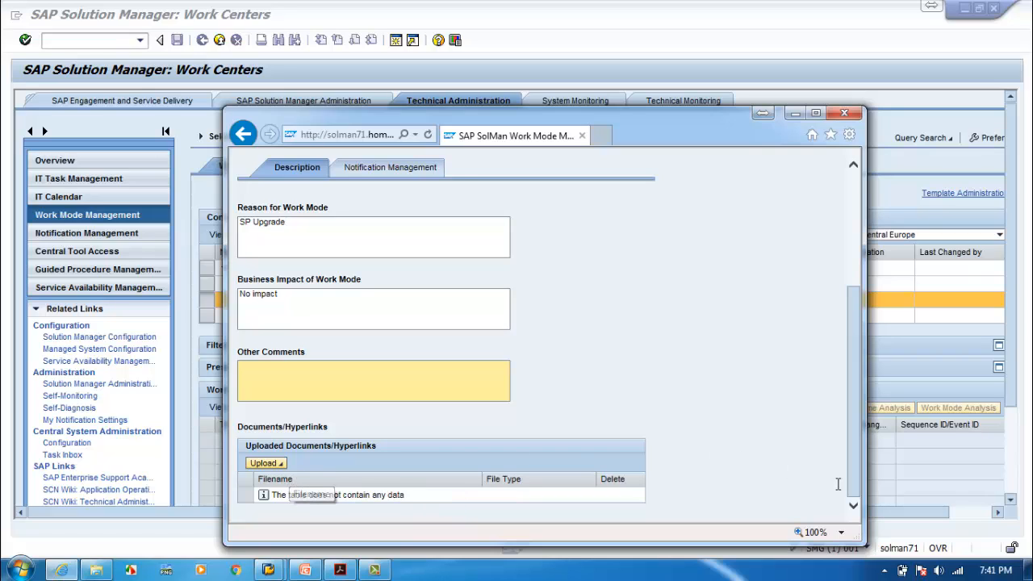
Scroll back to the top of the SolMan_Up work mode form.
scroll(840, 436, "up", 5)
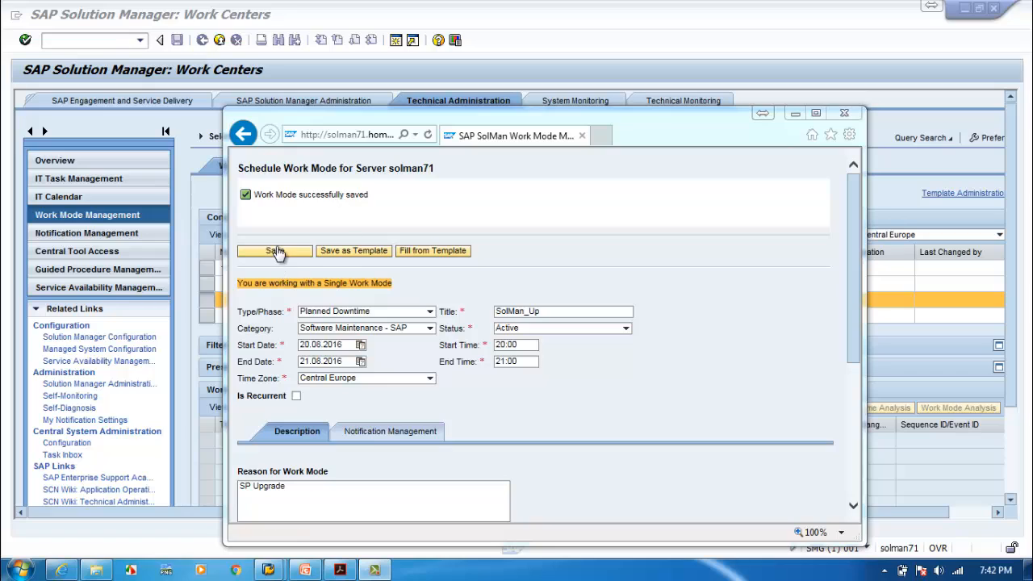
Close the scheduling window, refresh solman71's work mode list and select SolMan_Up.
left_click(845, 117)
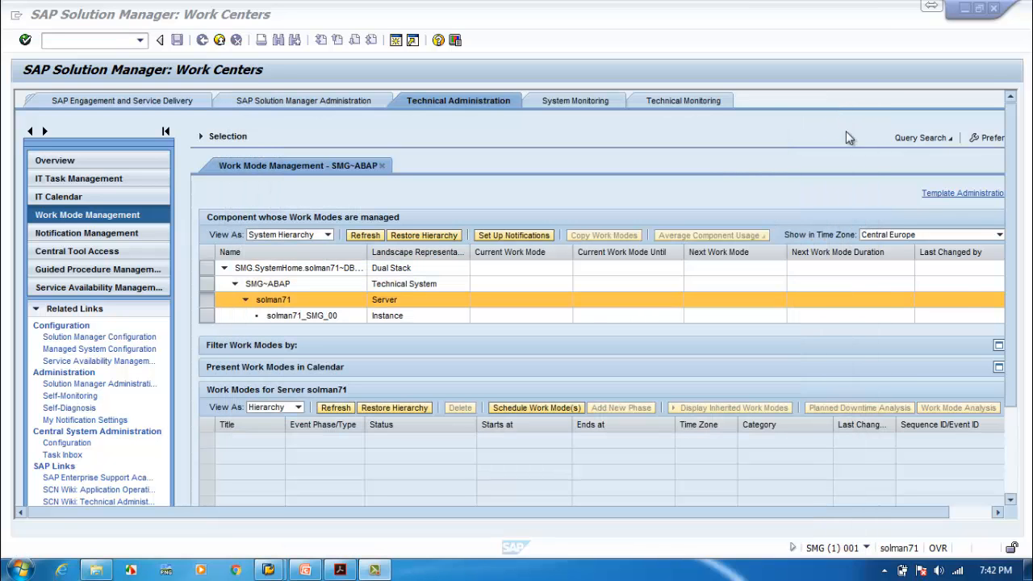
scroll(1012, 320, "down", 2)
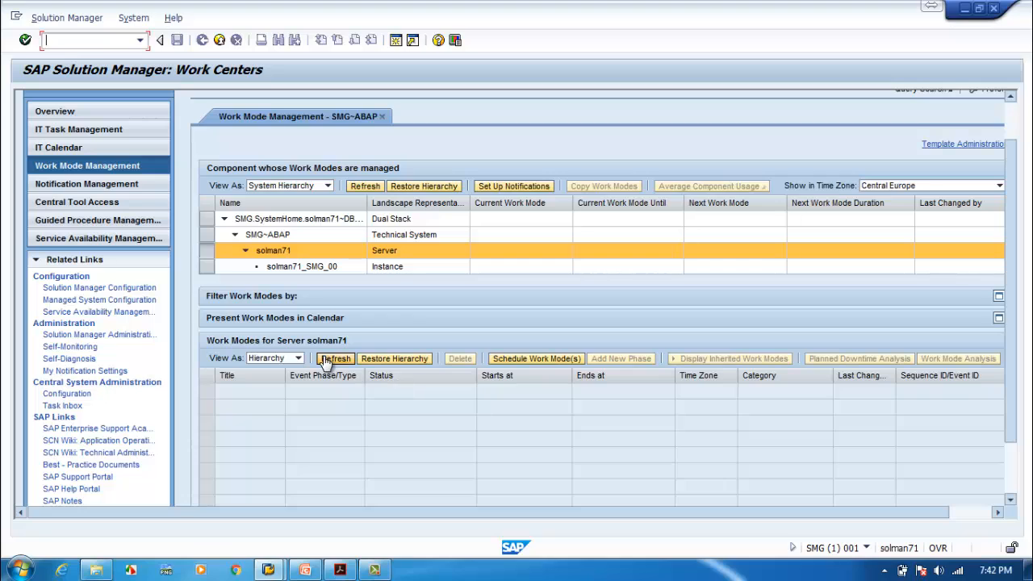
left_click(452, 313)
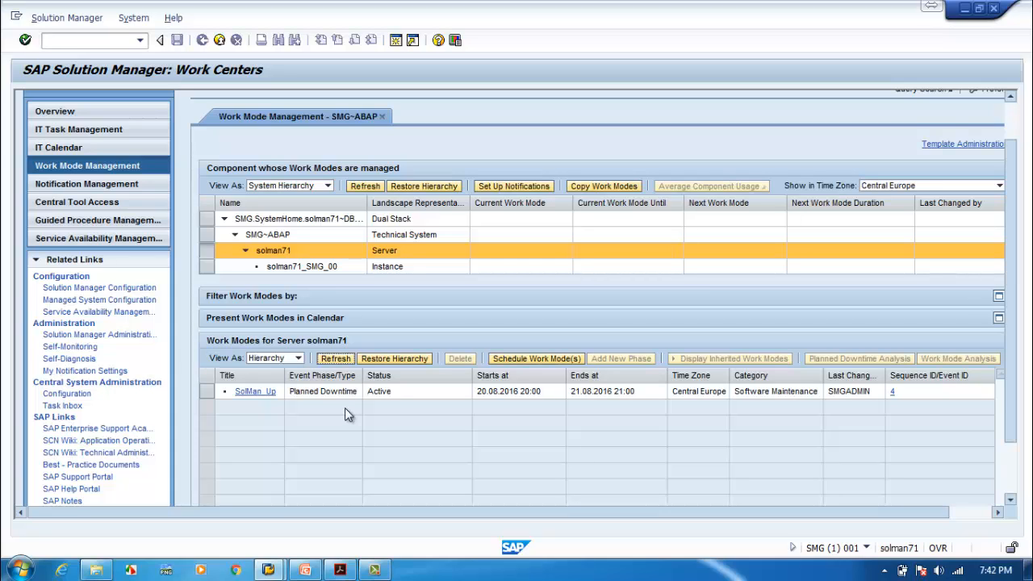
left_click(209, 393)
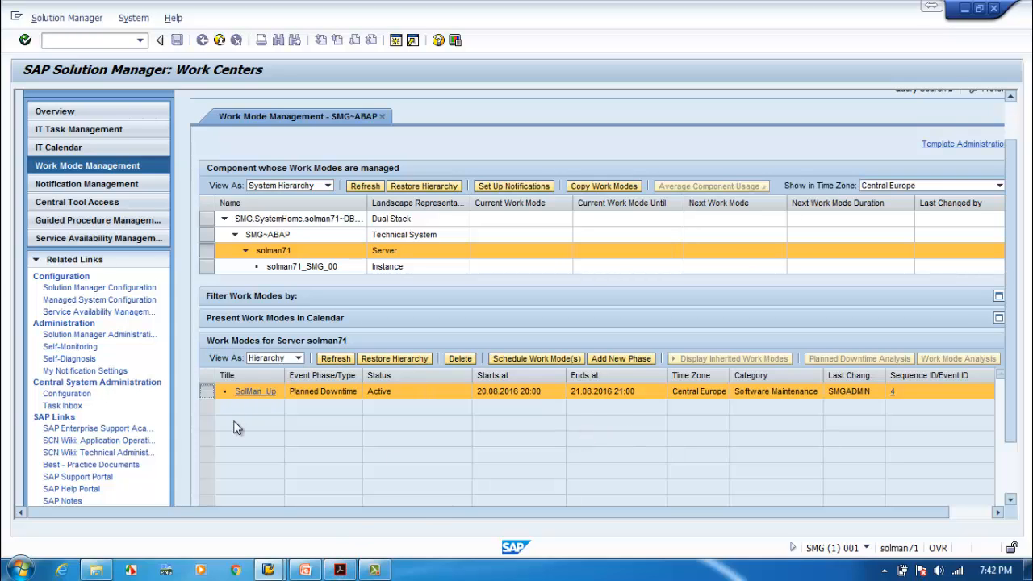
left_click(305, 570)
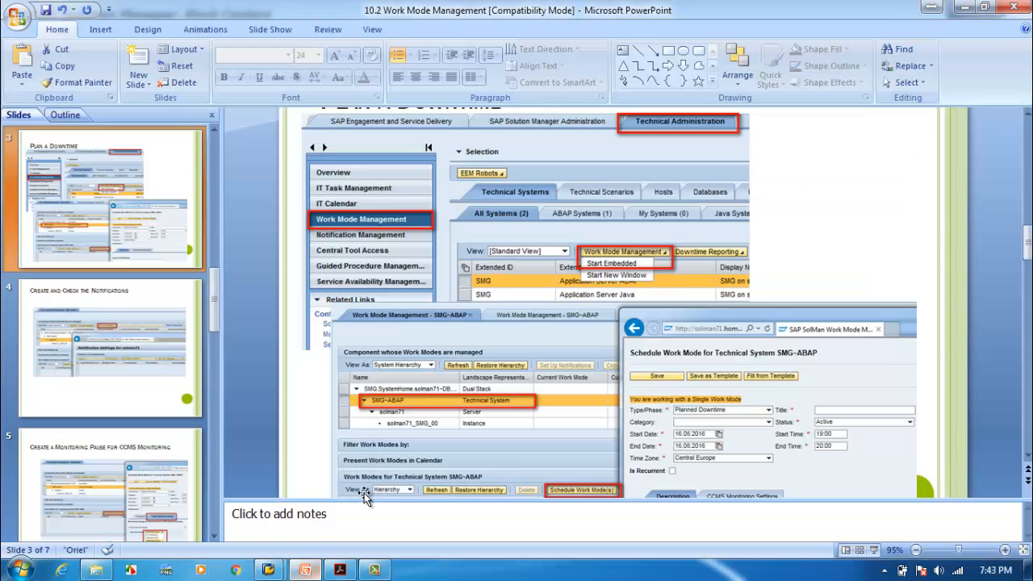
left_click(872, 550)
left_click(628, 379)
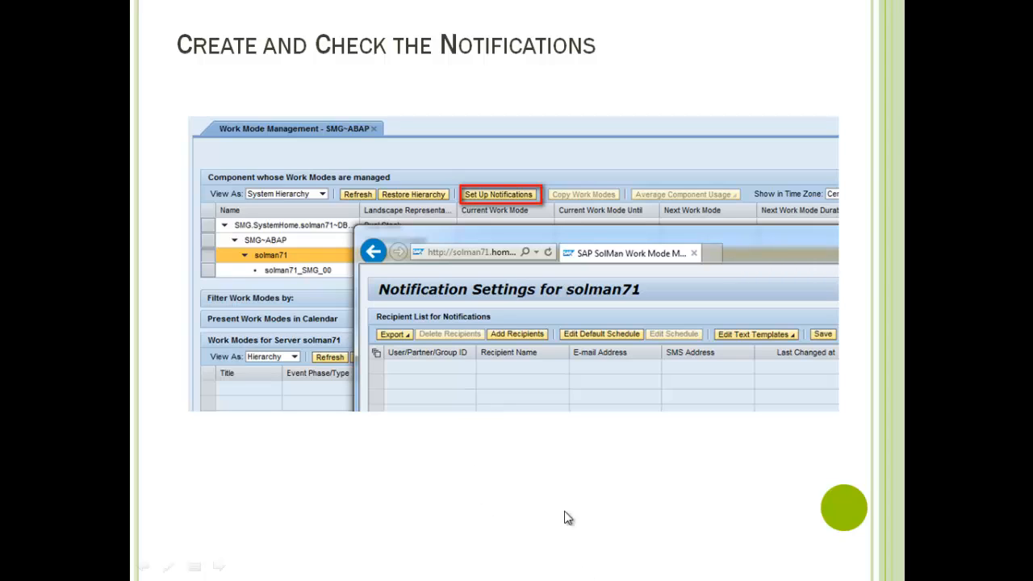
left_click(328, 488)
key("Left")
key("Escape")
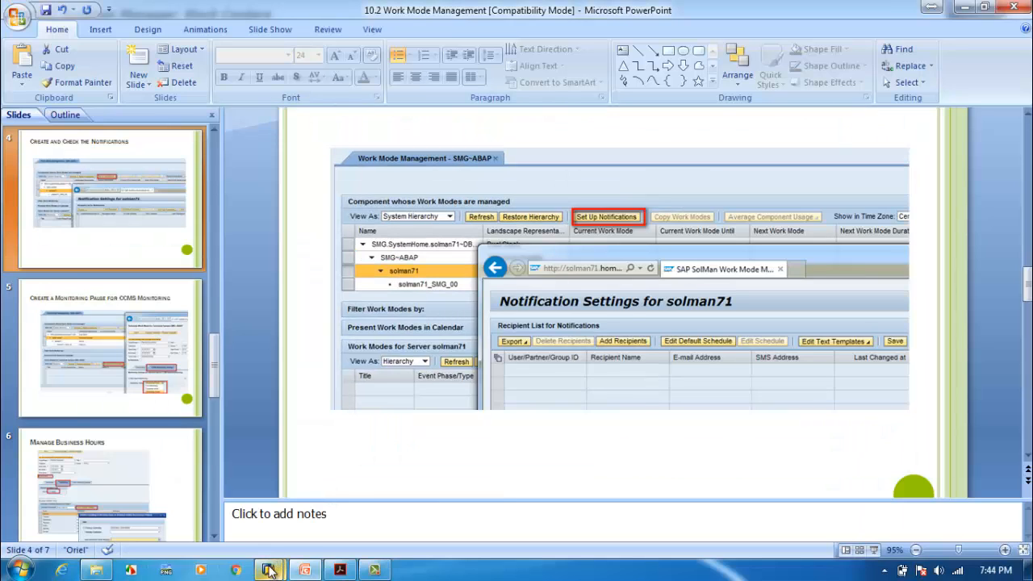
mouse_move(268, 569)
left_click(360, 455)
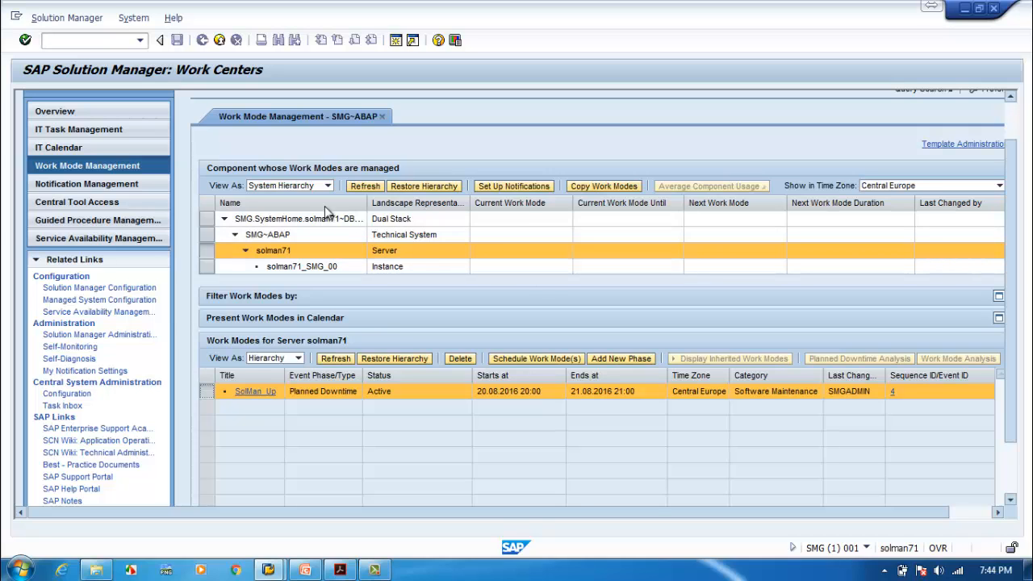
Open solman71's Notification Settings in an enlarged window and expand the Edit Text Templates choices.
left_click(514, 191)
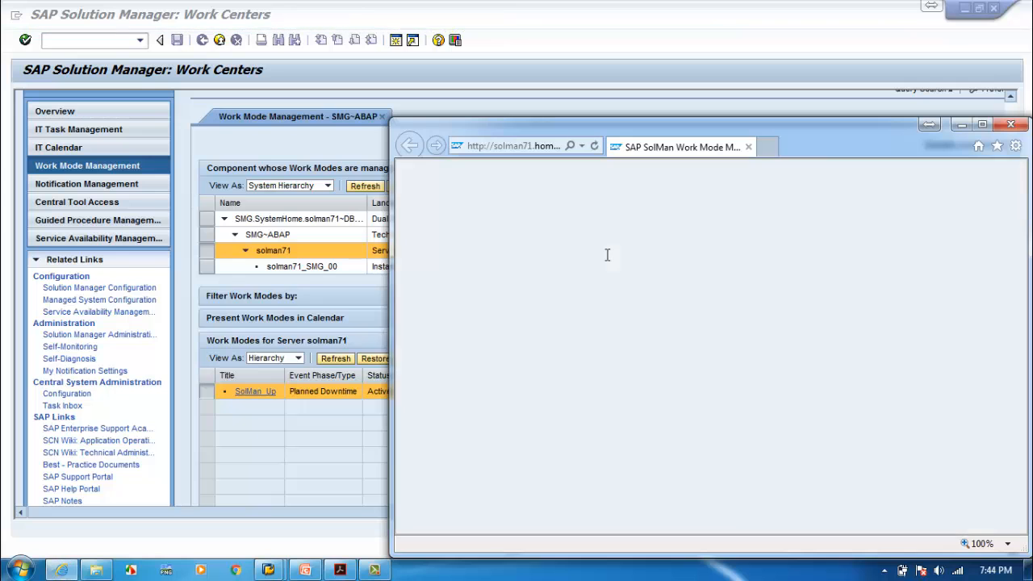
left_click_drag(816, 145, 538, 58)
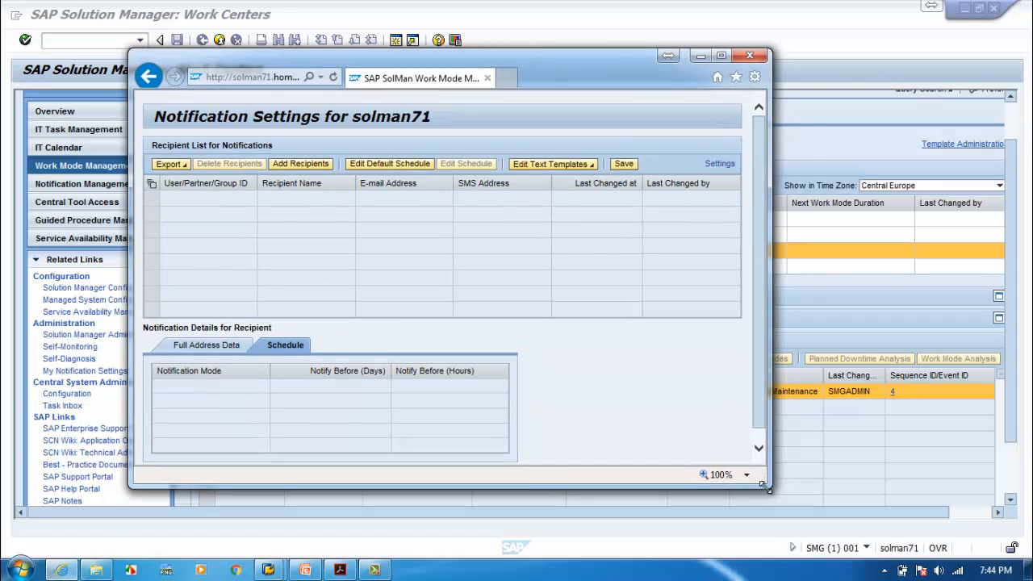
left_click_drag(769, 488, 842, 520)
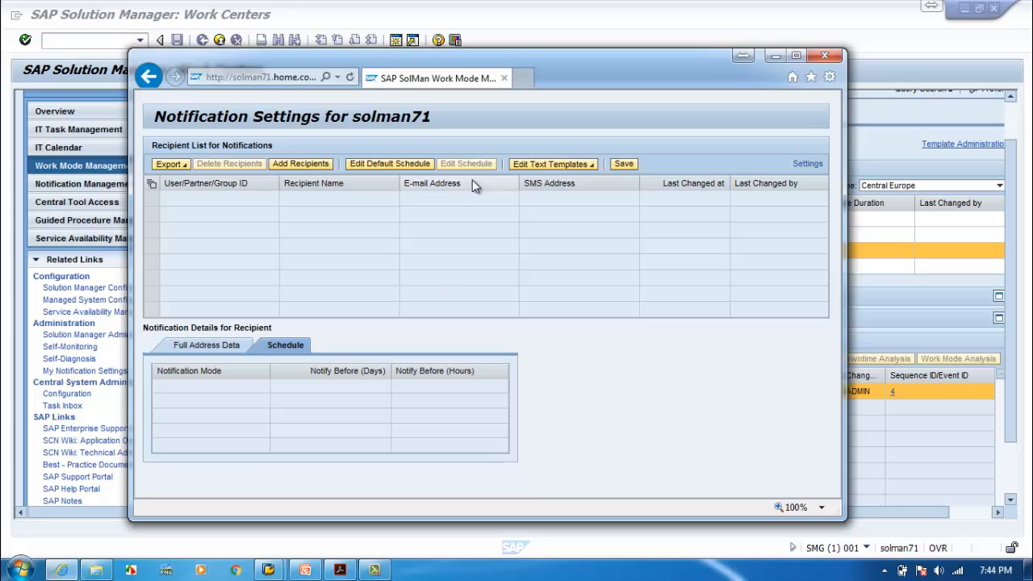
left_click(583, 166)
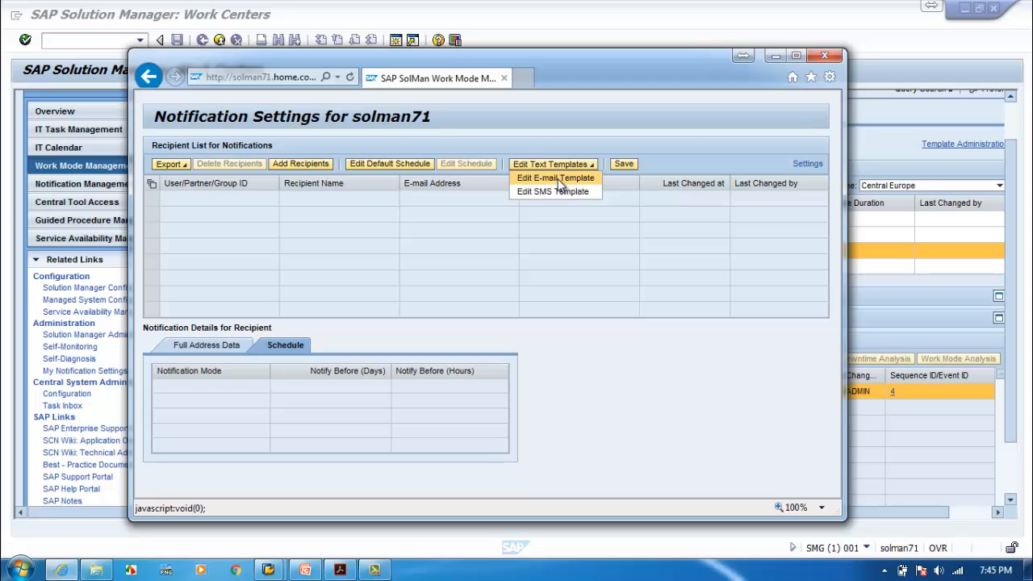
Review the 'Notification on Work Mode' e-mail template's keywords and body, then save it.
left_click(561, 179)
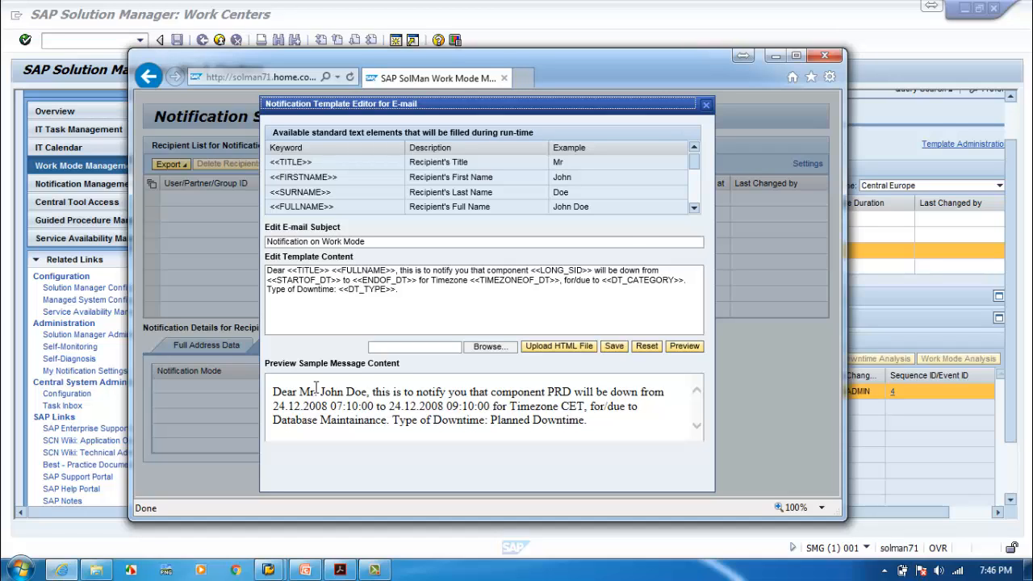
left_click(695, 208)
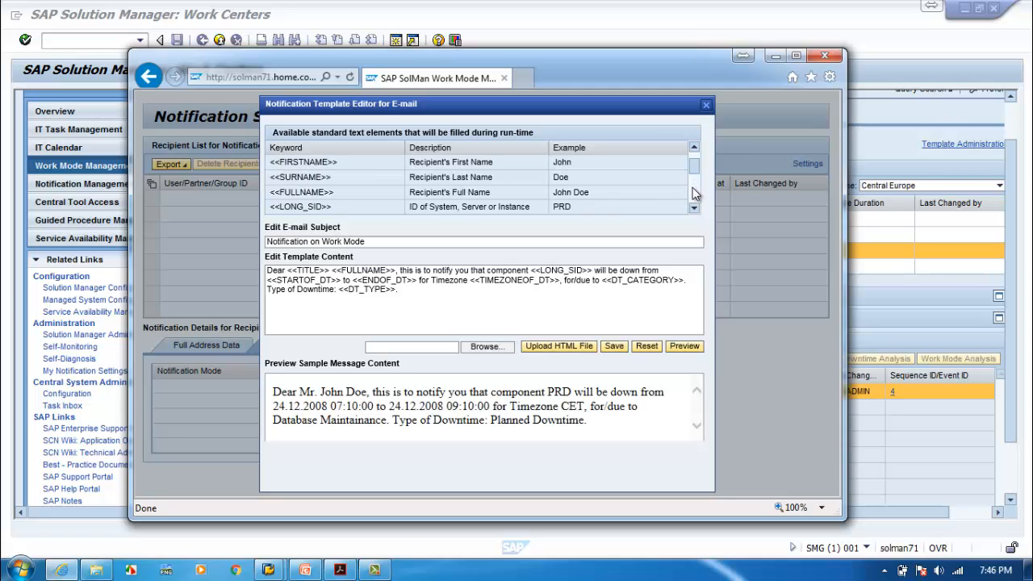
left_click(694, 191)
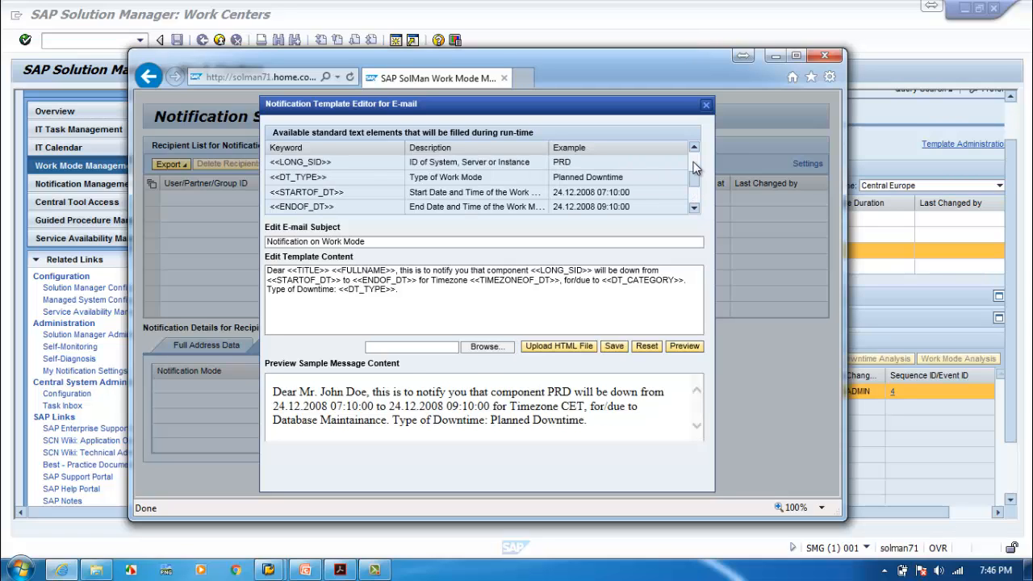
left_click(694, 163)
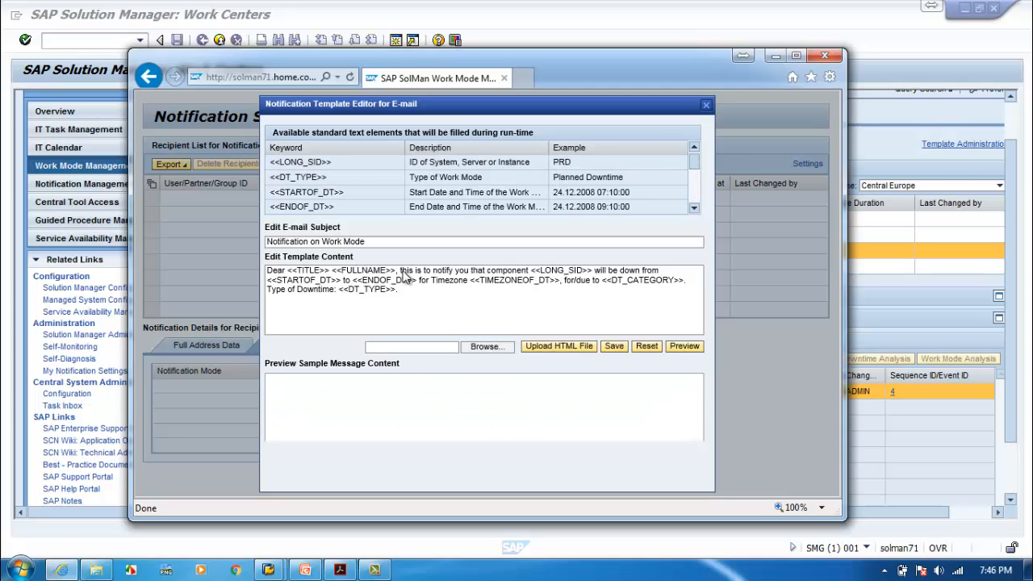
left_click(360, 289)
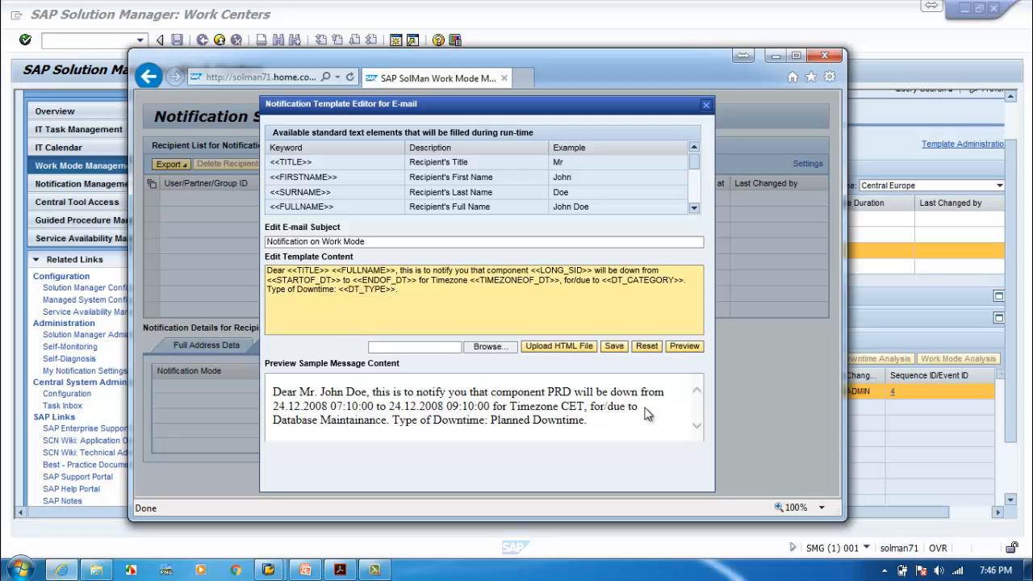
left_click(614, 347)
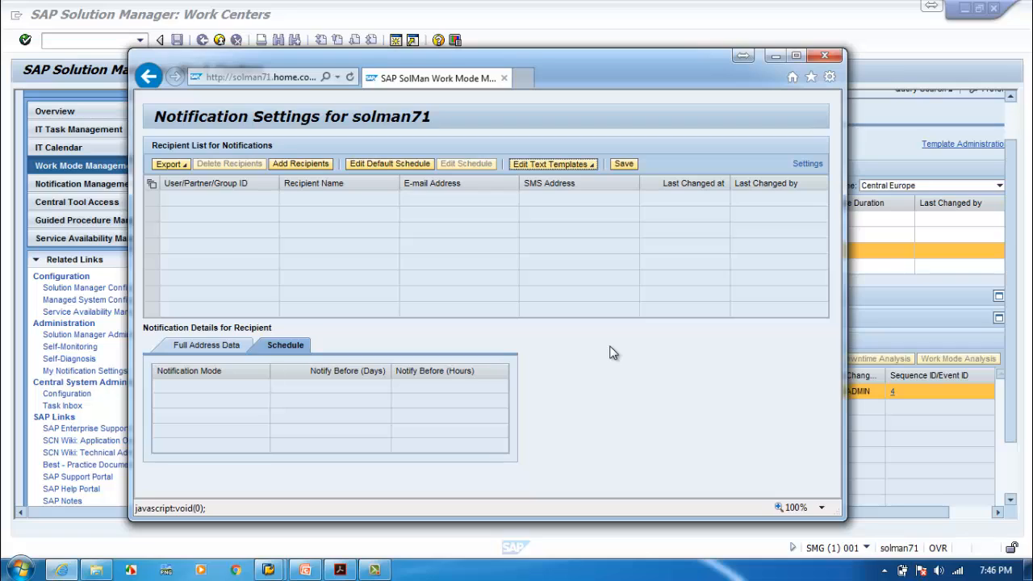
Open the SMS notification text template from the text template choices.
left_click(594, 165)
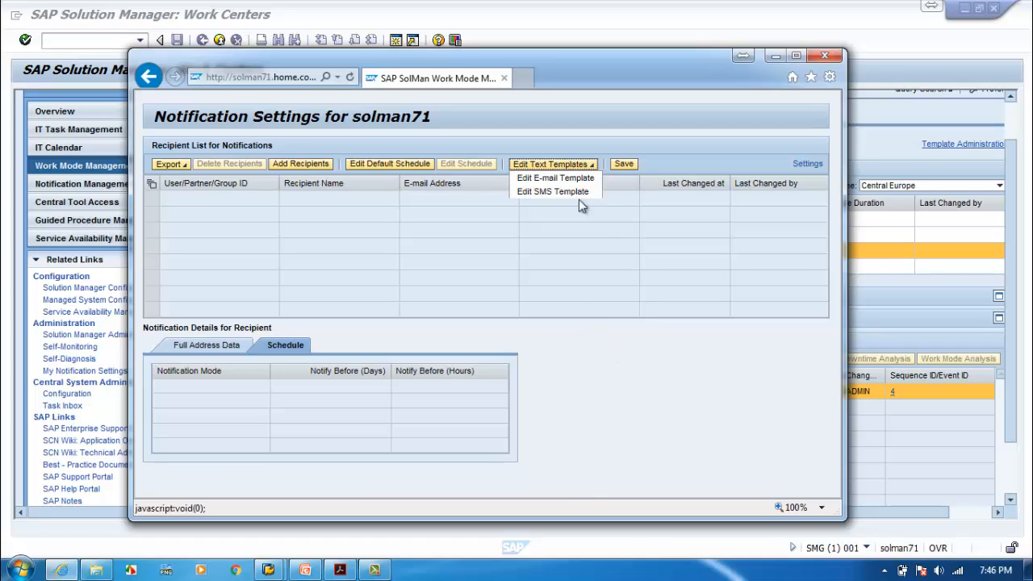
left_click(578, 200)
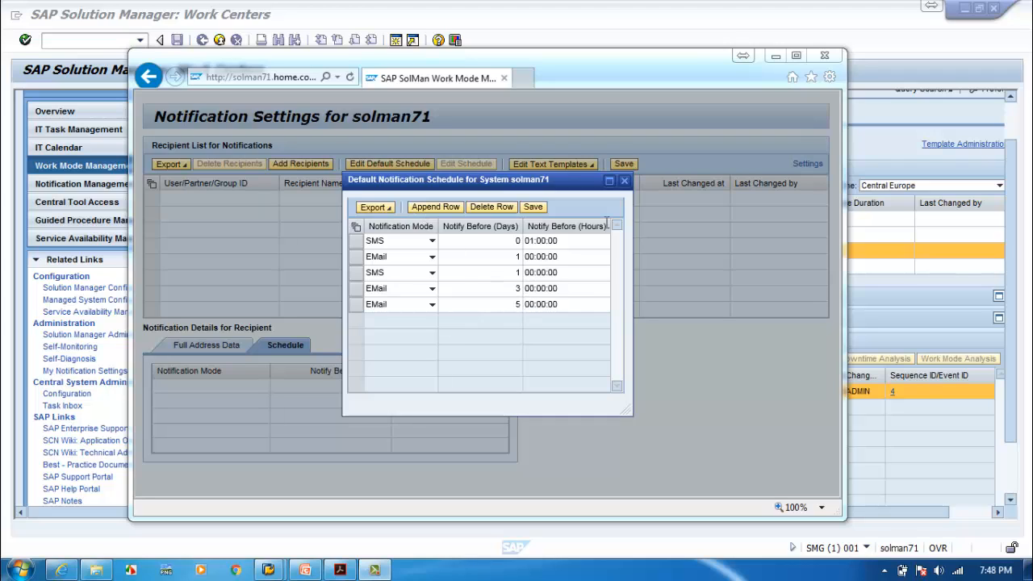
Close the default notification schedule after reviewing its SMS and EMail rows.
left_click(627, 183)
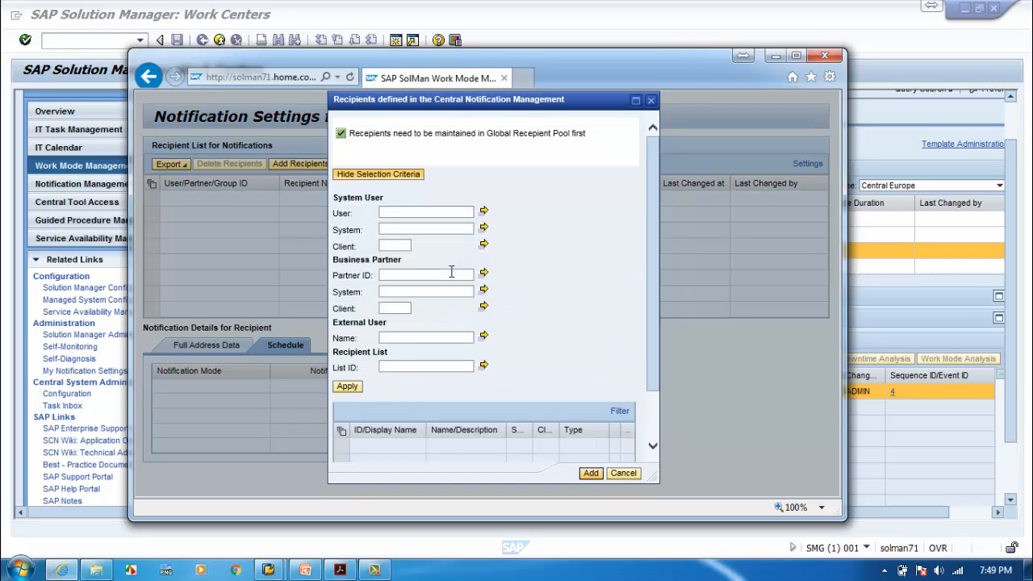
Start filling the System criterion in the Central Notification Management recipient search.
left_click(392, 229)
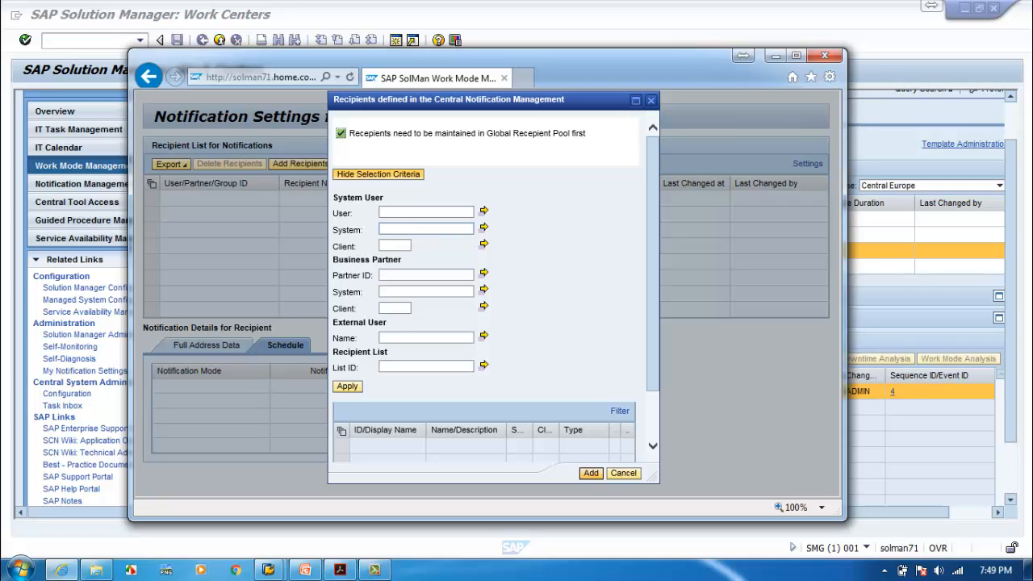
Search recipients for system SMG, client 001.
left_click(392, 229)
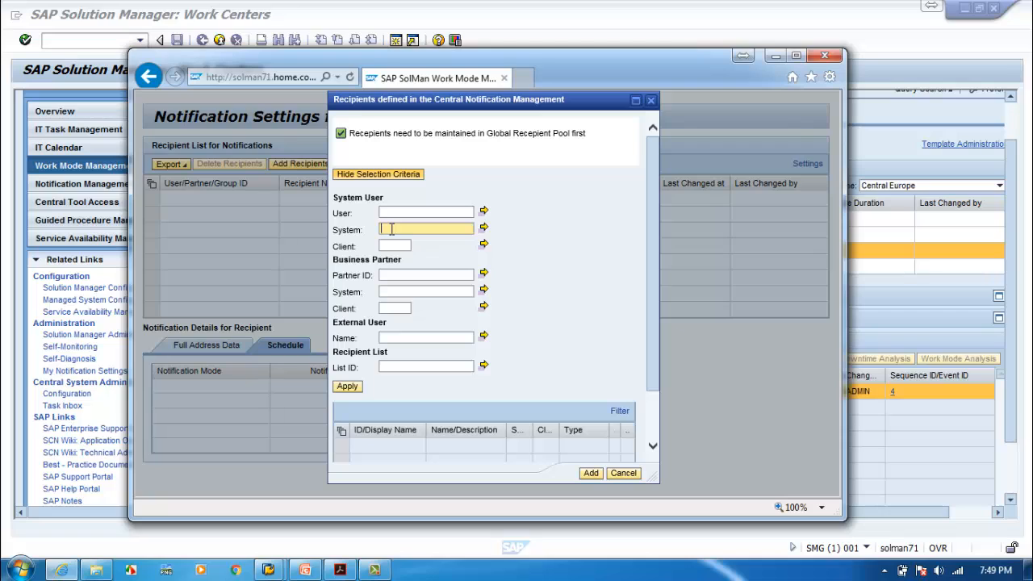
type("SMG")
left_click(393, 247)
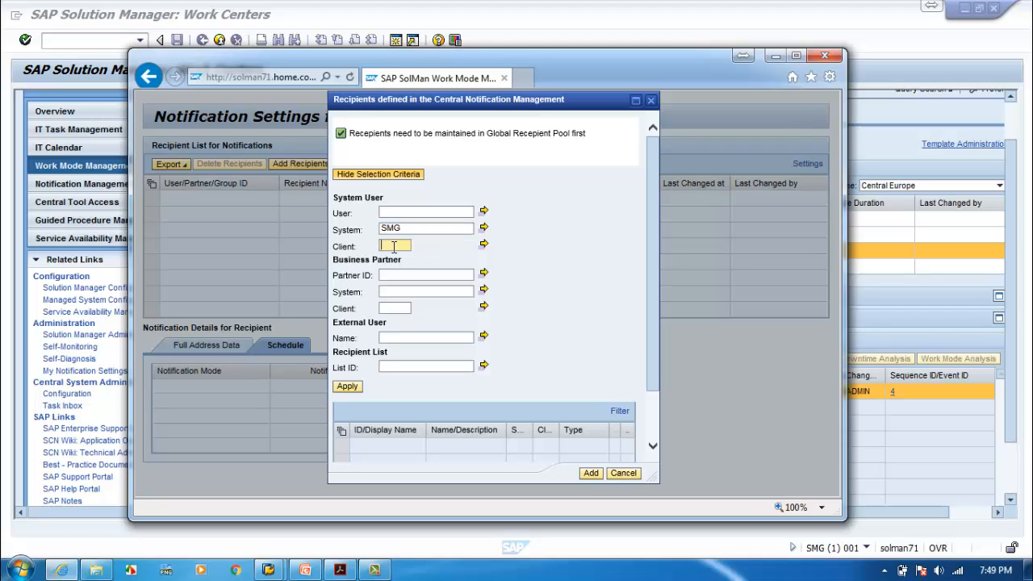
type("001")
left_click(352, 386)
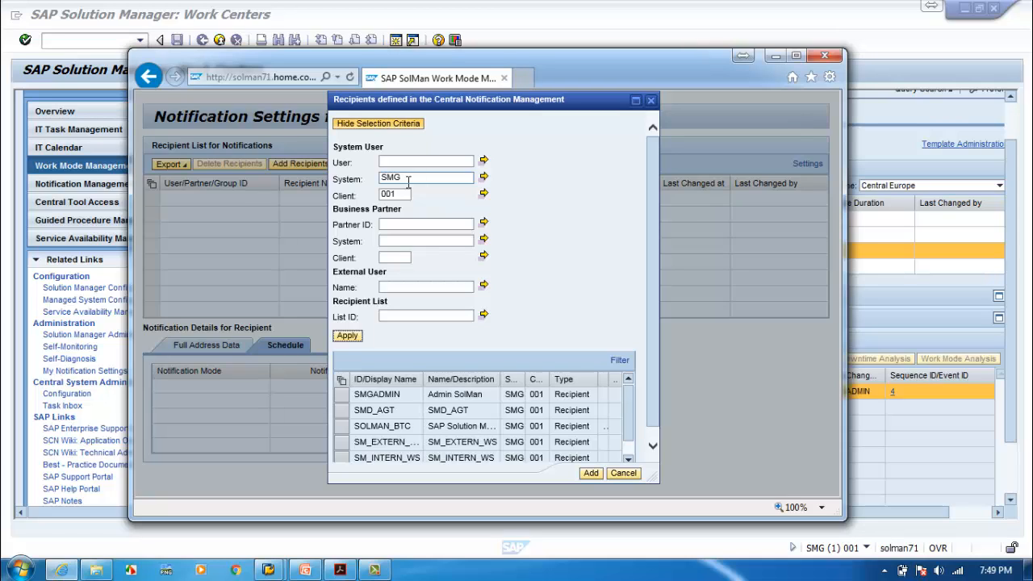
Select the Admin SolMan (SMGADMIN) user and try adding it as a recipient.
left_click(343, 396)
left_click(344, 398)
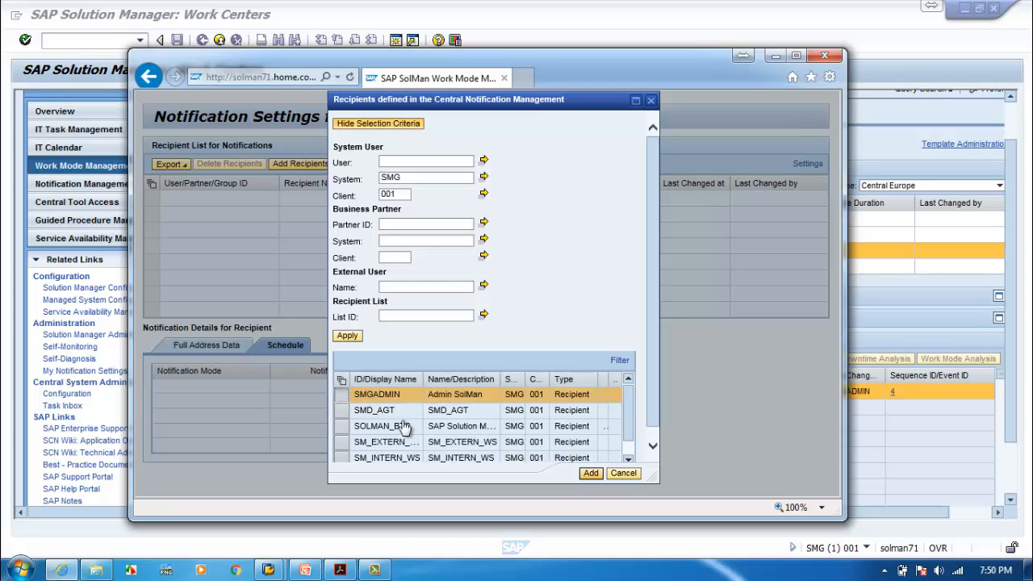
left_click(590, 473)
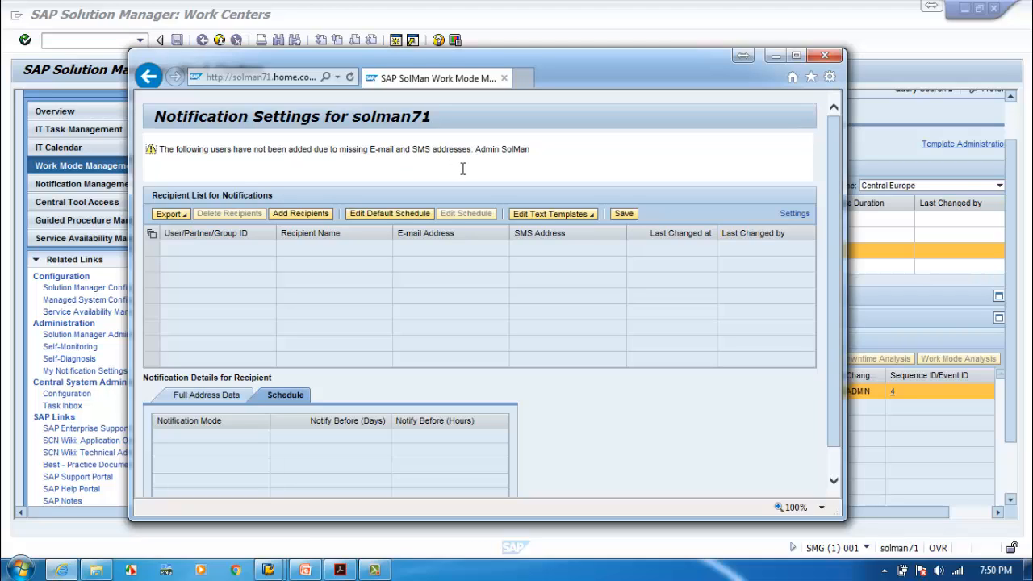
Dismiss the missing-address warning and search recipients again for system SMG, client 001.
left_click(316, 214)
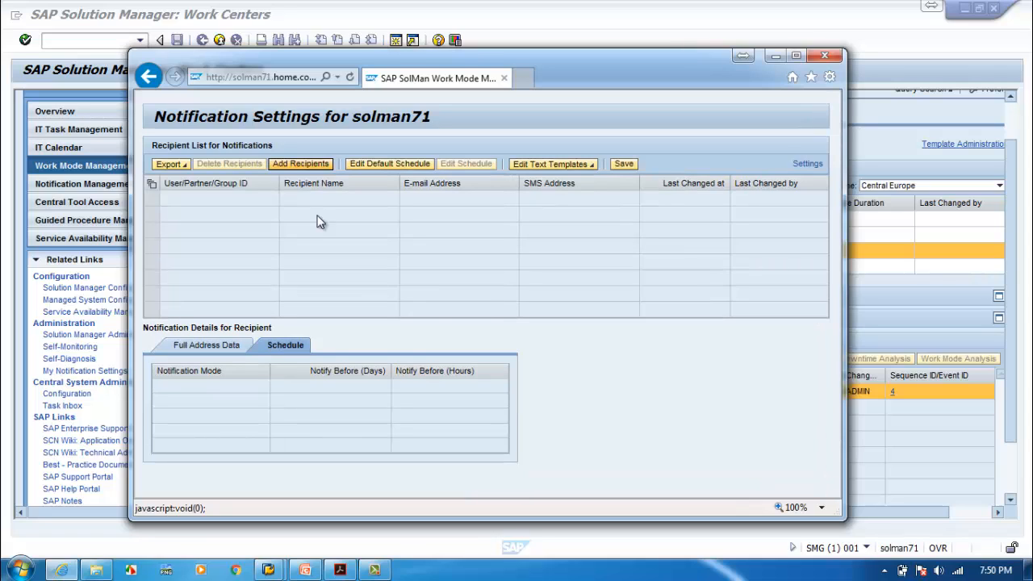
left_click(305, 165)
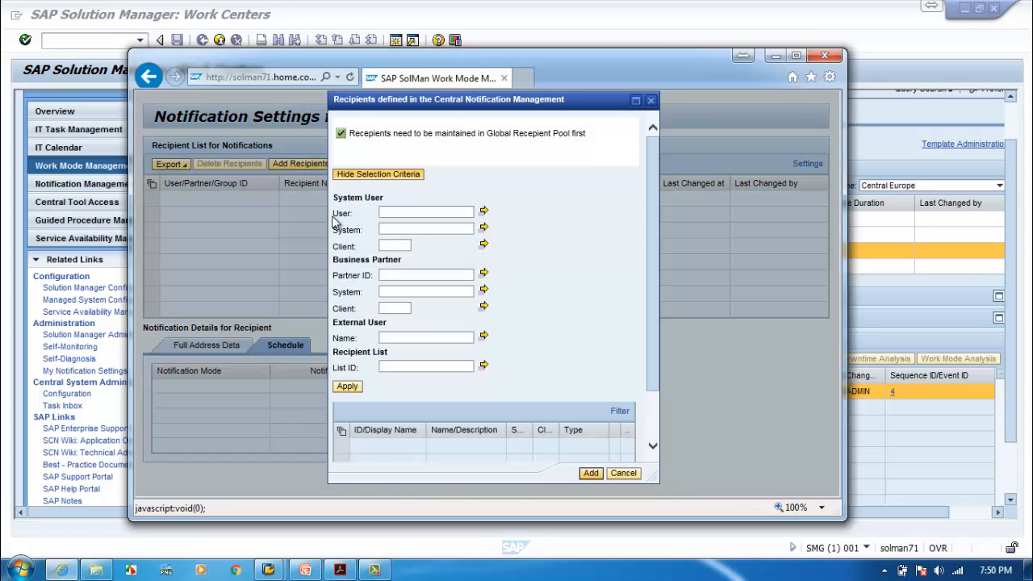
left_click(395, 230)
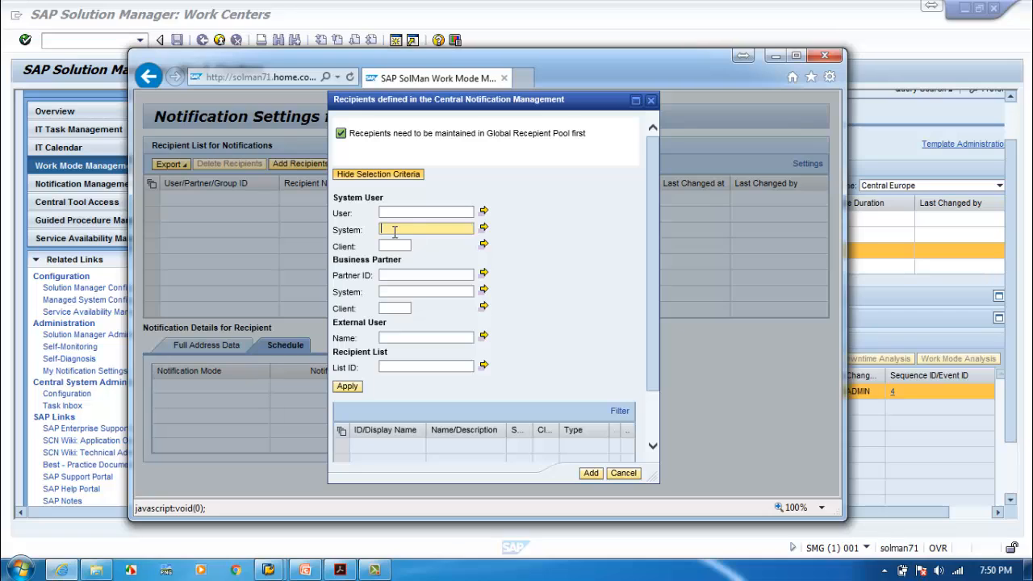
type("ECC")
key("BackSpace")
key("BackSpace")
key("BackSpace")
type("SMG")
left_click(387, 247)
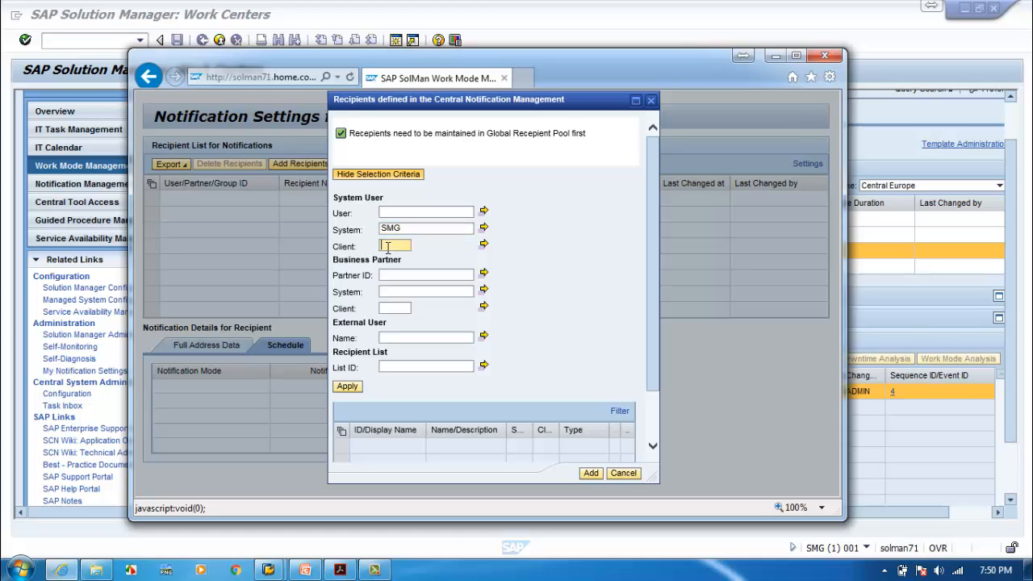
type("001")
left_click(370, 395)
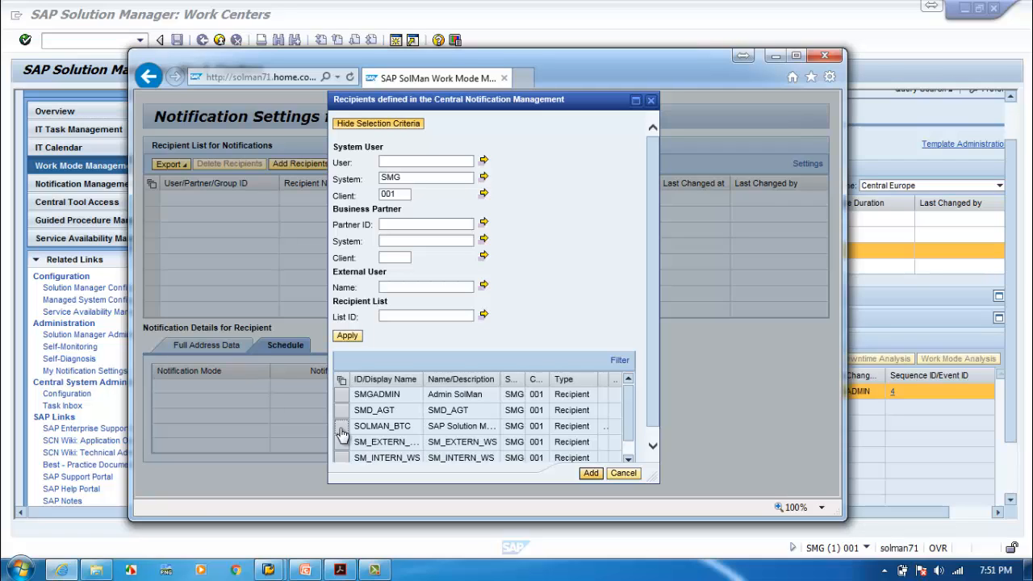
Add SOLMAN_BTC as a recipient and select it to show its schedule.
left_click(342, 434)
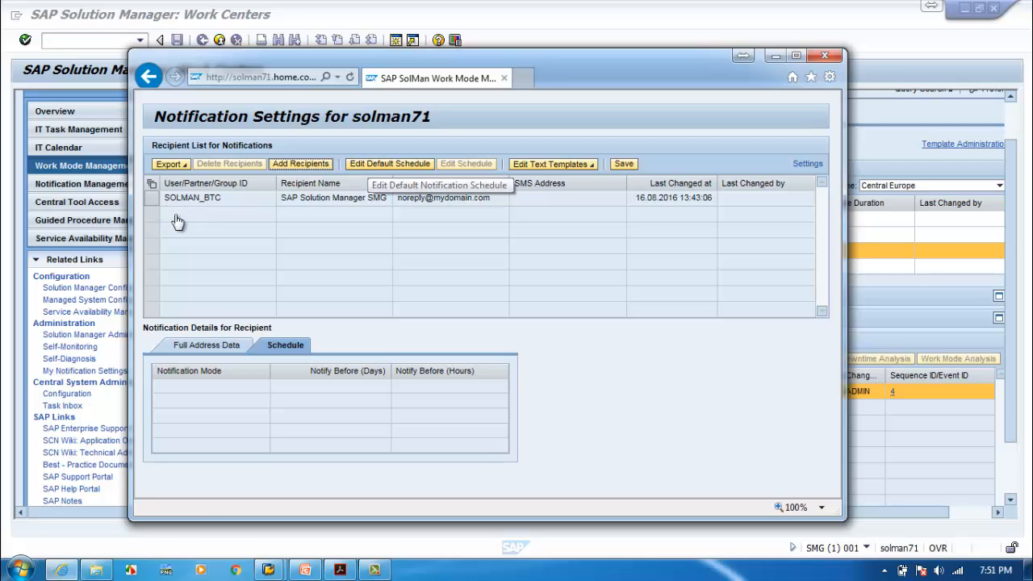
left_click(154, 202)
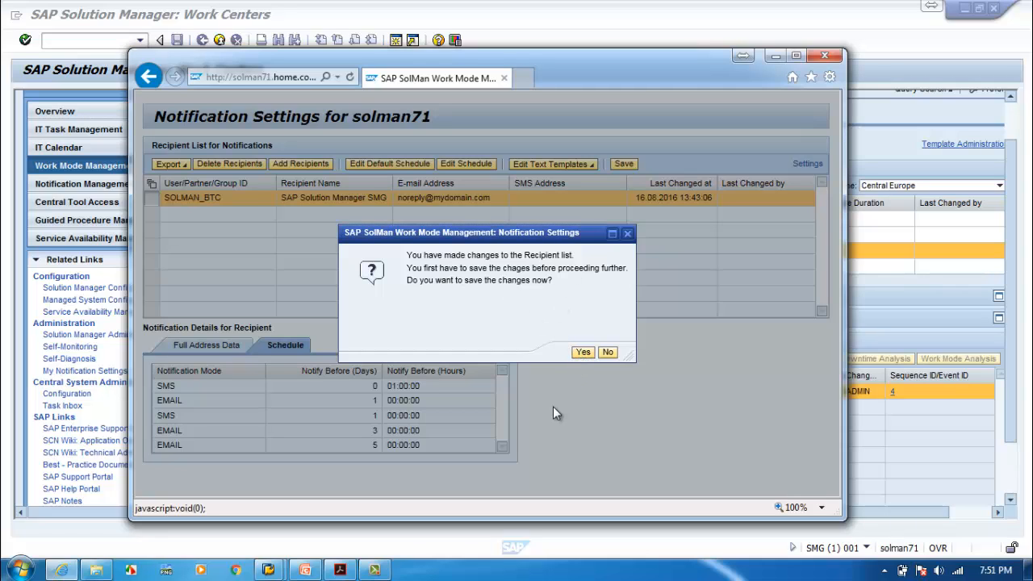
Save the recipient list and change SOLMAN_BTC's third schedule entry to 2 days before.
key("Return")
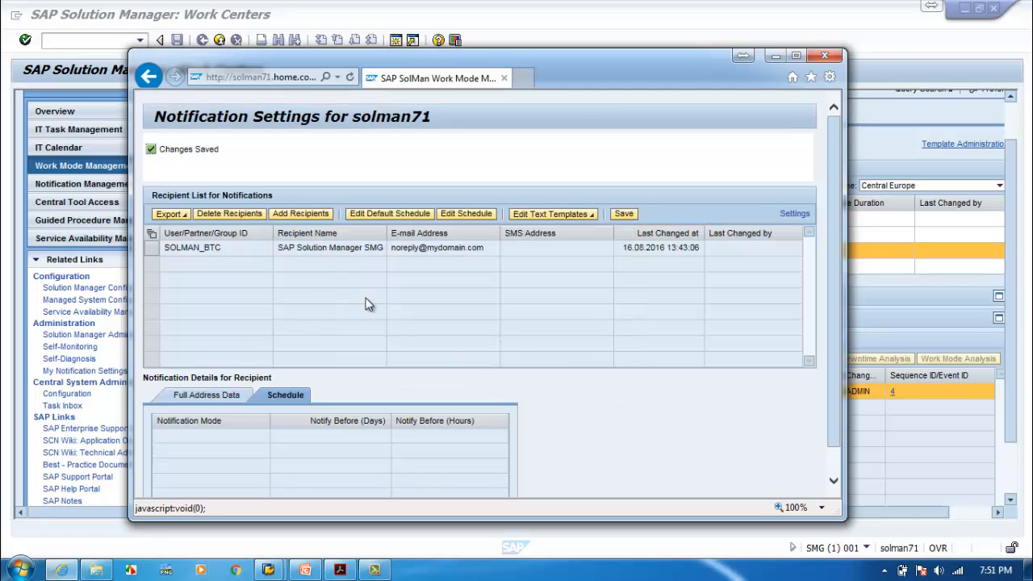
left_click(155, 248)
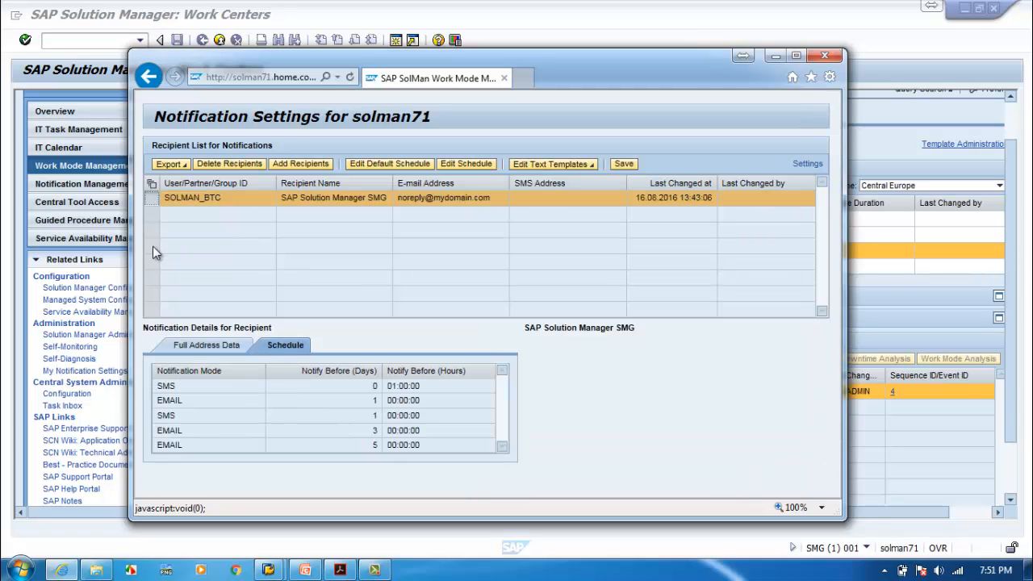
left_click(465, 165)
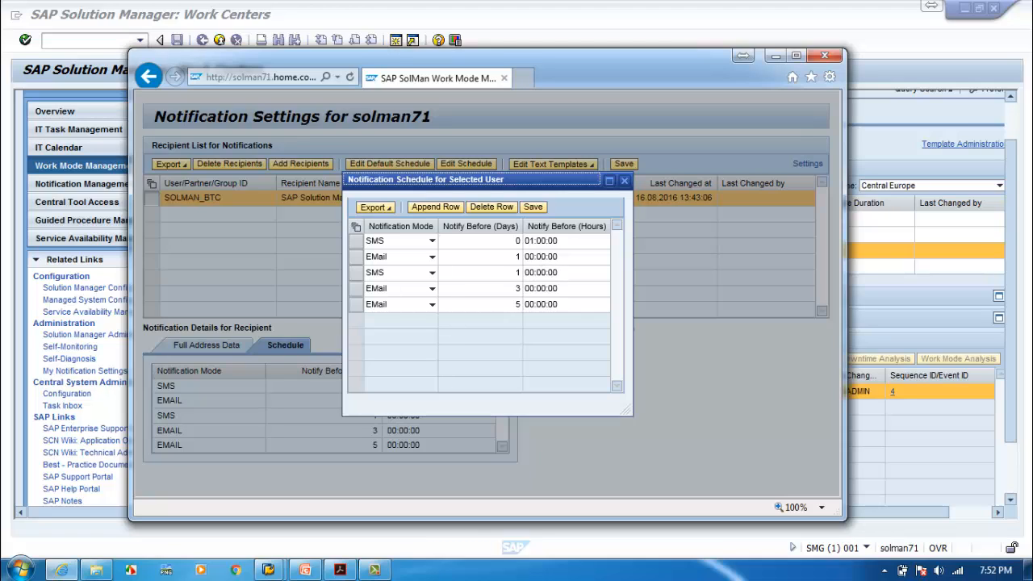
left_click(528, 275)
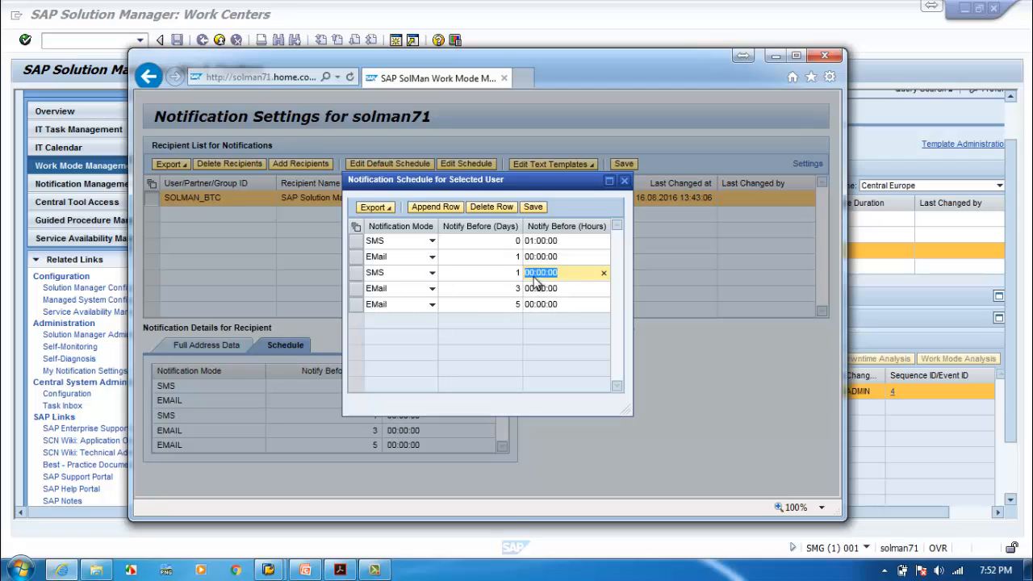
left_click(510, 273)
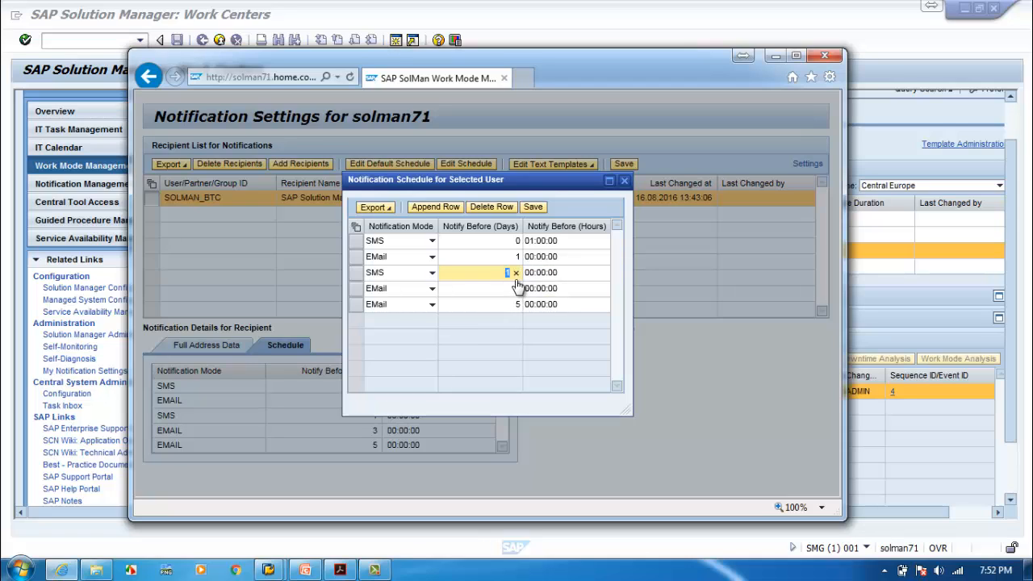
type("2")
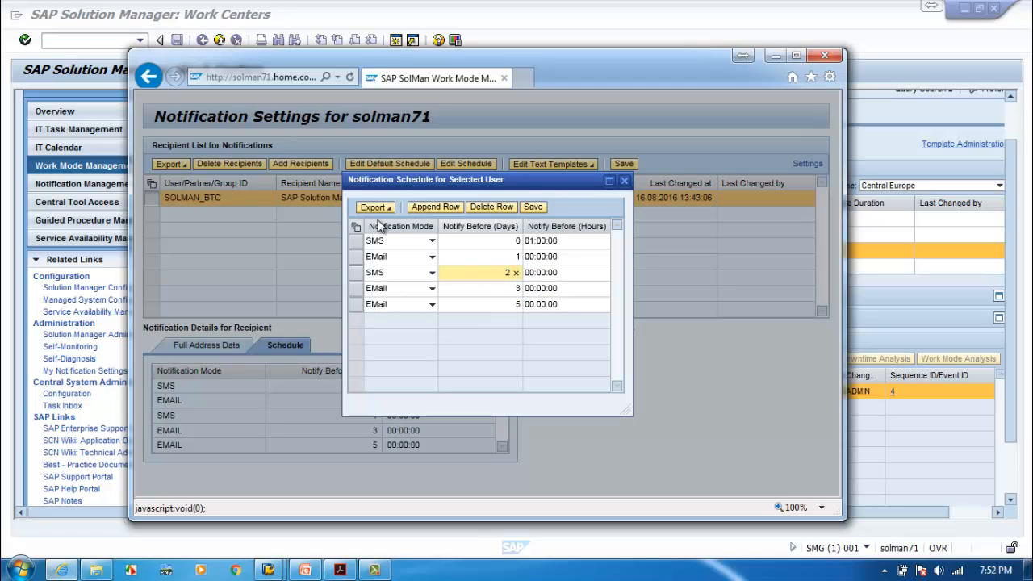
left_click(532, 208)
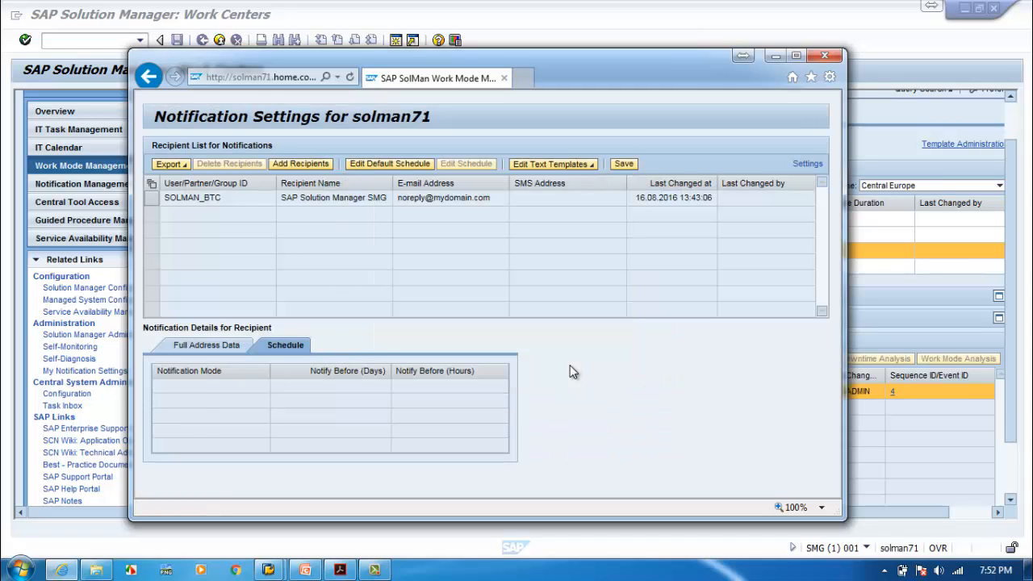
left_click(153, 198)
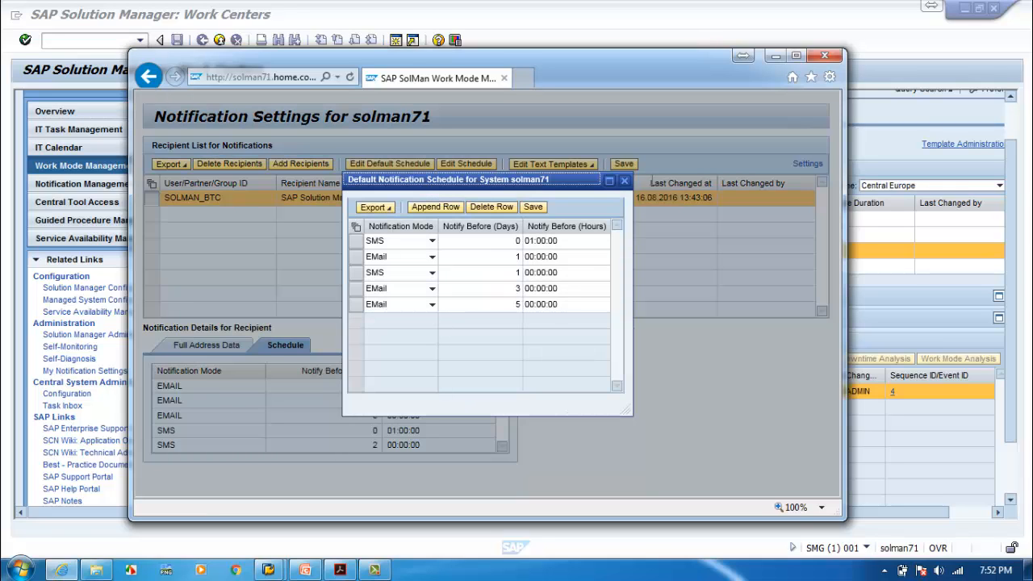
left_click(624, 180)
left_click(624, 180)
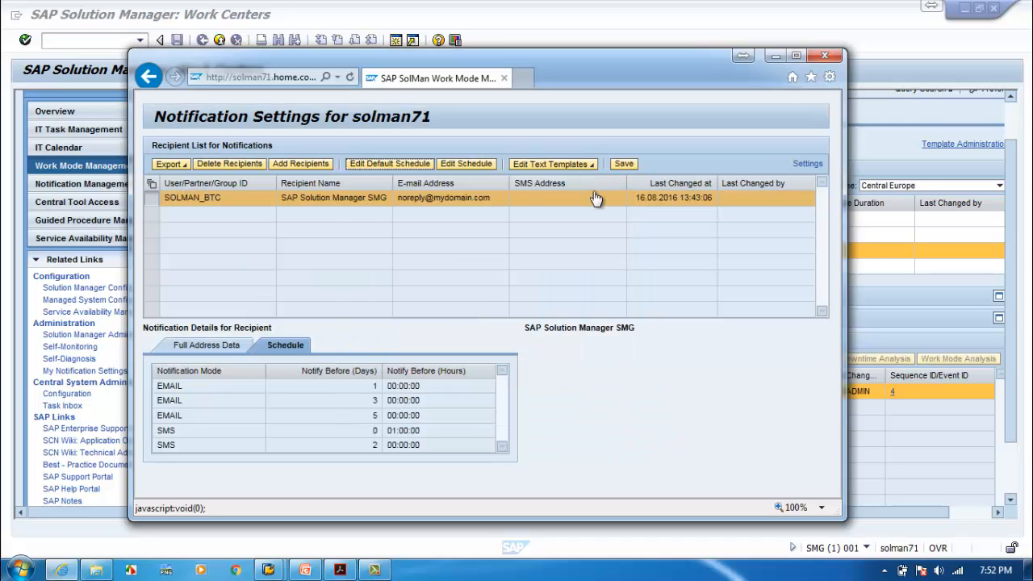
left_click(624, 164)
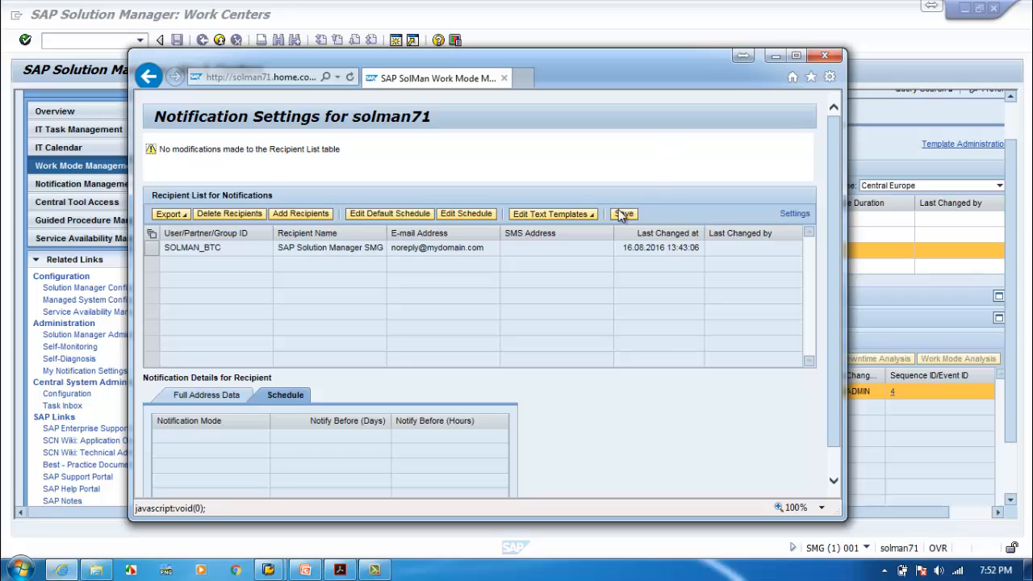
Close Notification Settings and bring the SolMan_Up work mode details window into view.
left_click(825, 55)
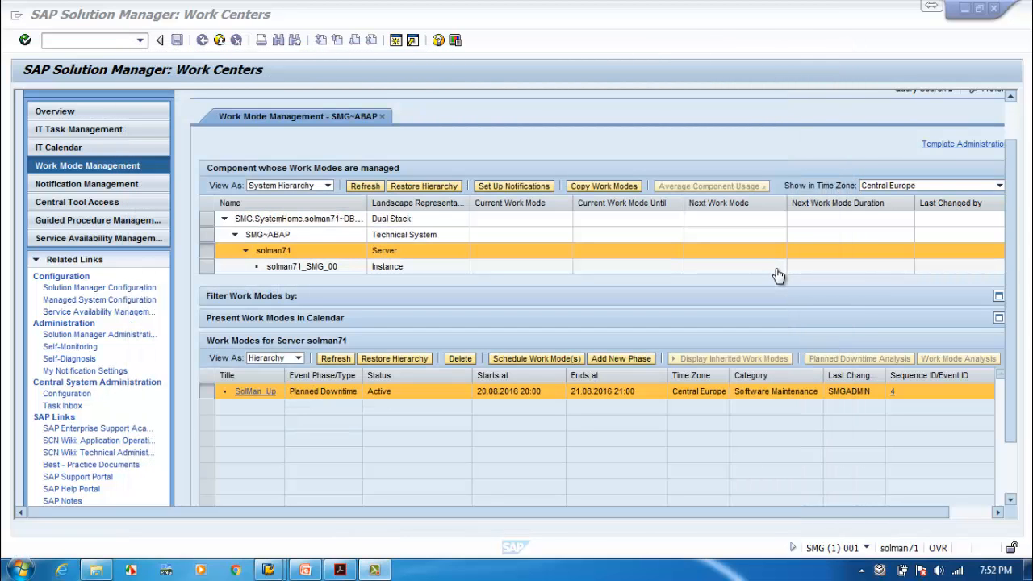
left_click(257, 393)
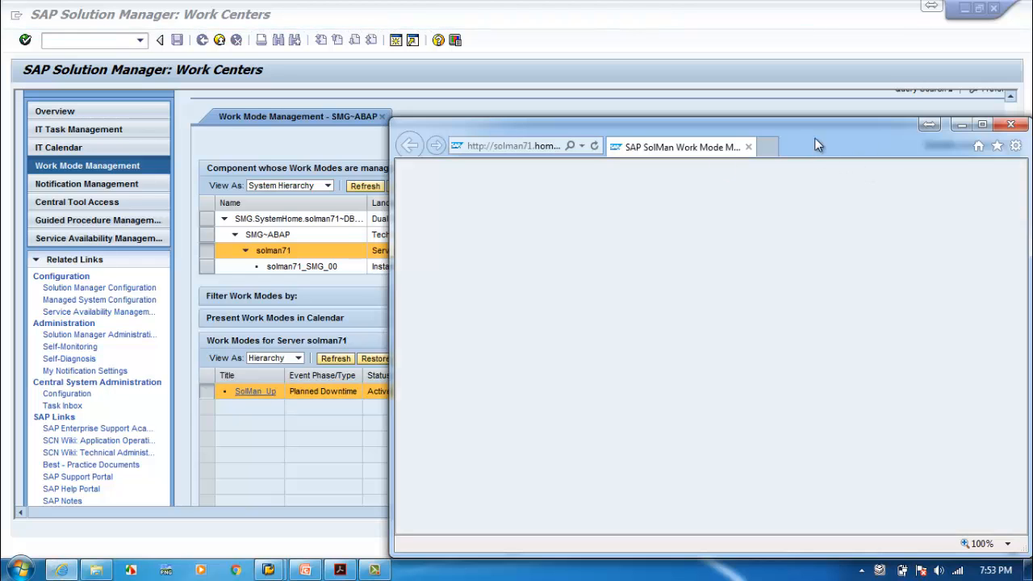
left_click_drag(816, 143, 564, 131)
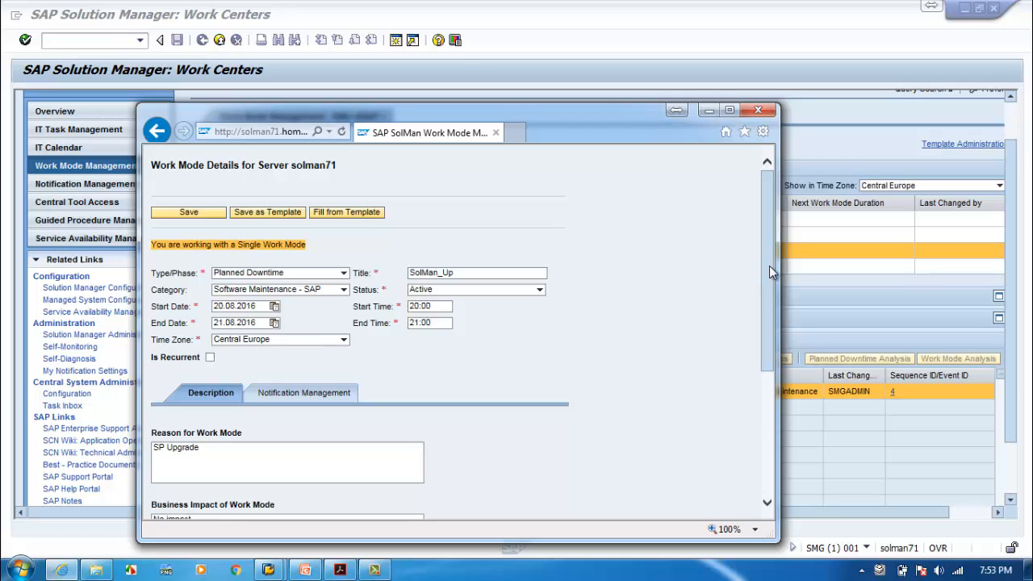
left_click_drag(769, 265, 771, 328)
Check SolMan_Up's Notification Management recipients, cancel adding more, and close the details window.
left_click(327, 279)
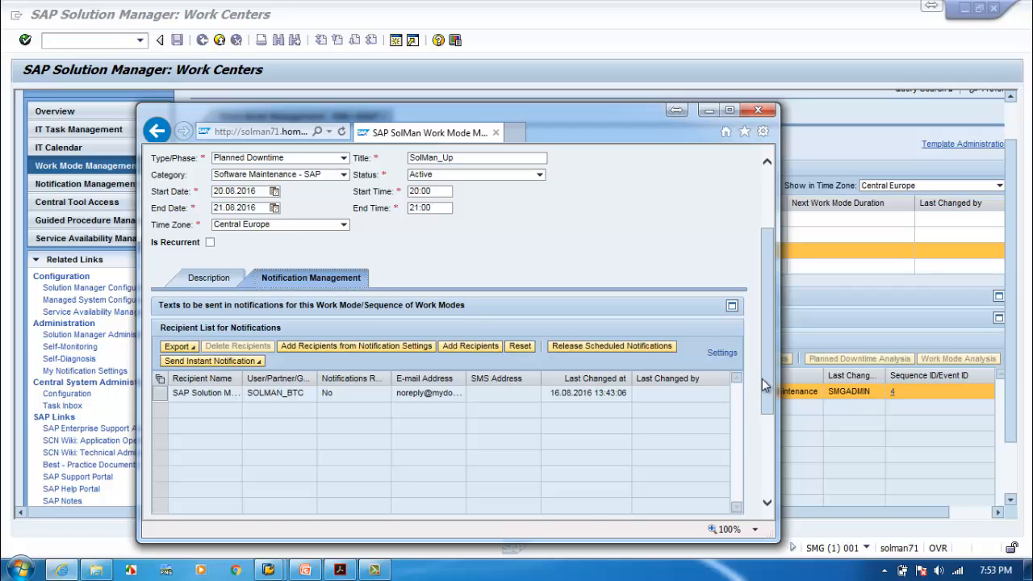
left_click_drag(763, 380, 764, 401)
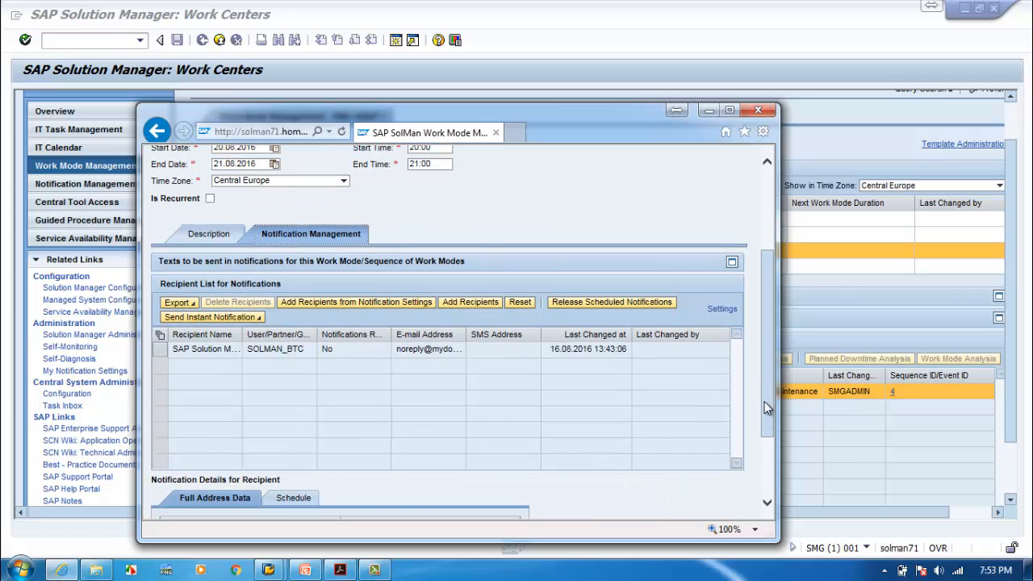
left_click(479, 306)
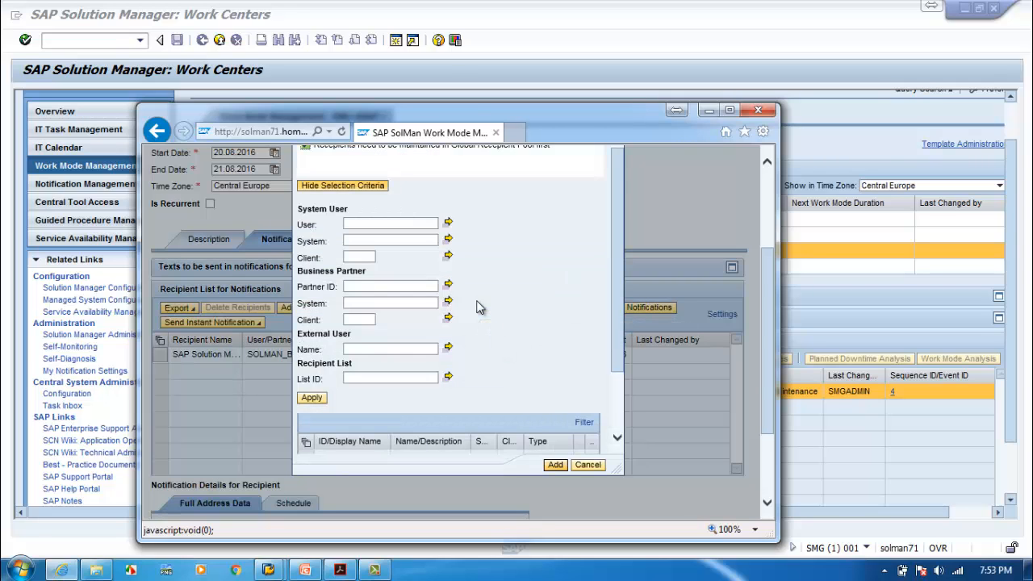
left_click_drag(616, 322, 614, 298)
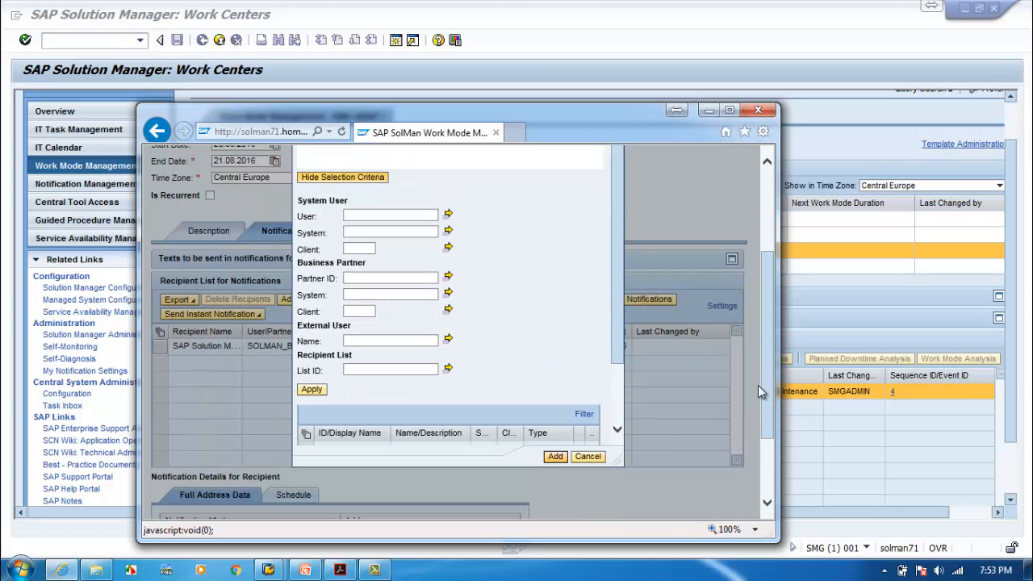
scroll(757, 385, "down", 1)
left_click(587, 439)
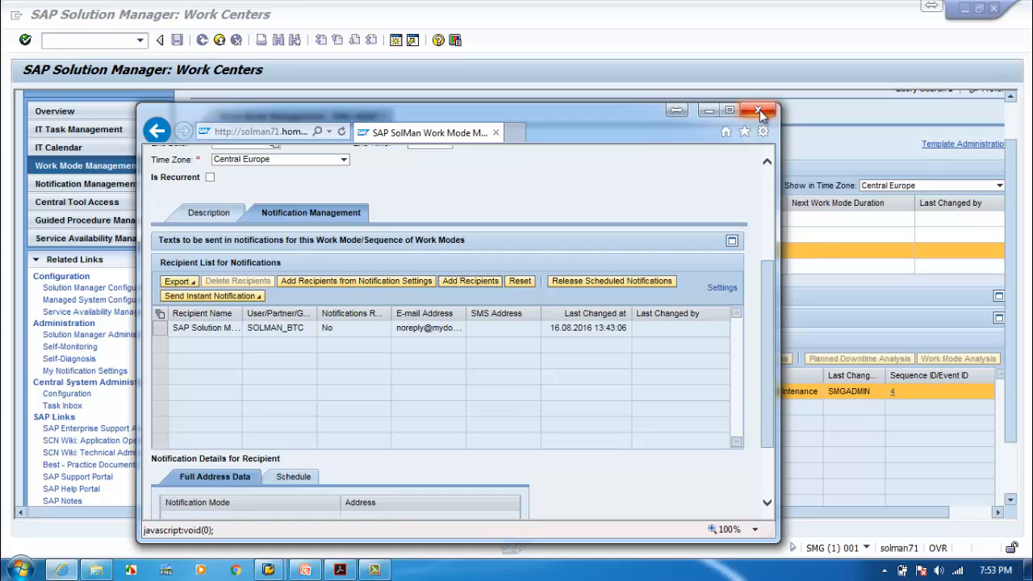
left_click(758, 110)
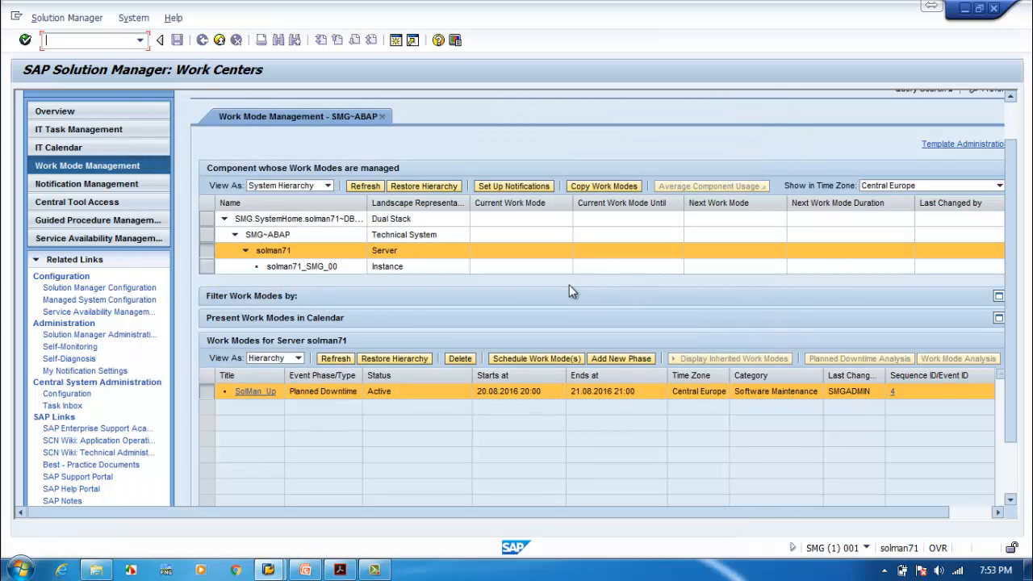